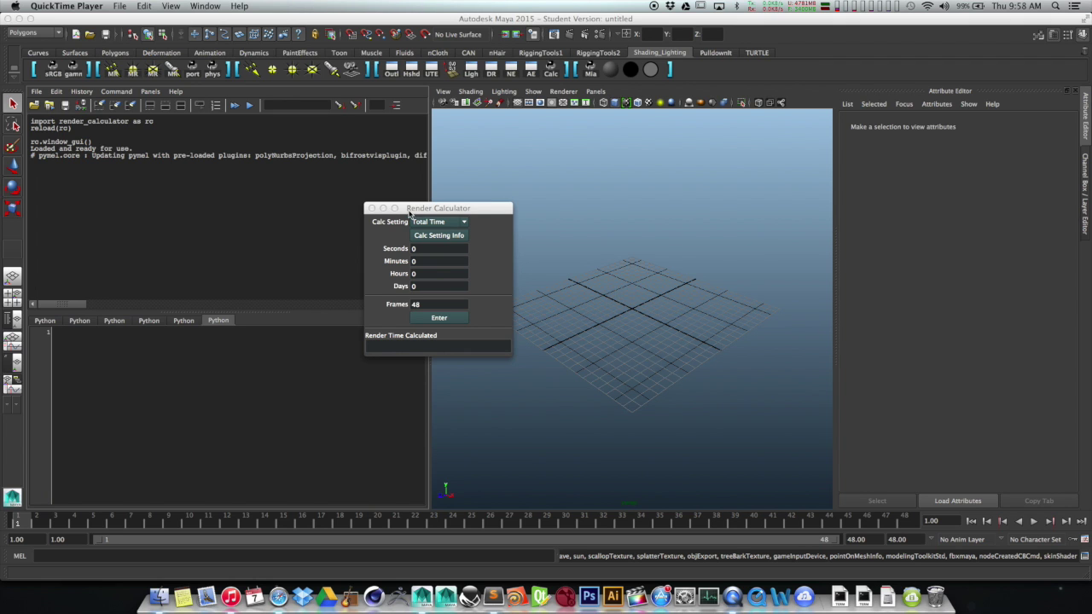
- Move the Render Calculator window off the script editor and over the viewport
drag(408, 213, 529, 177)
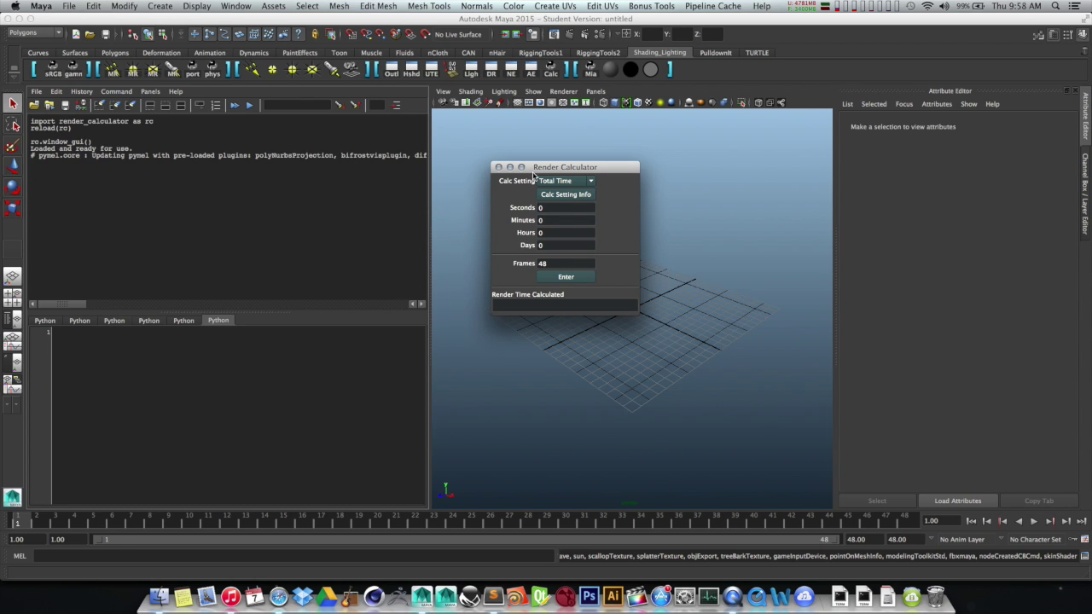
click(119, 357)
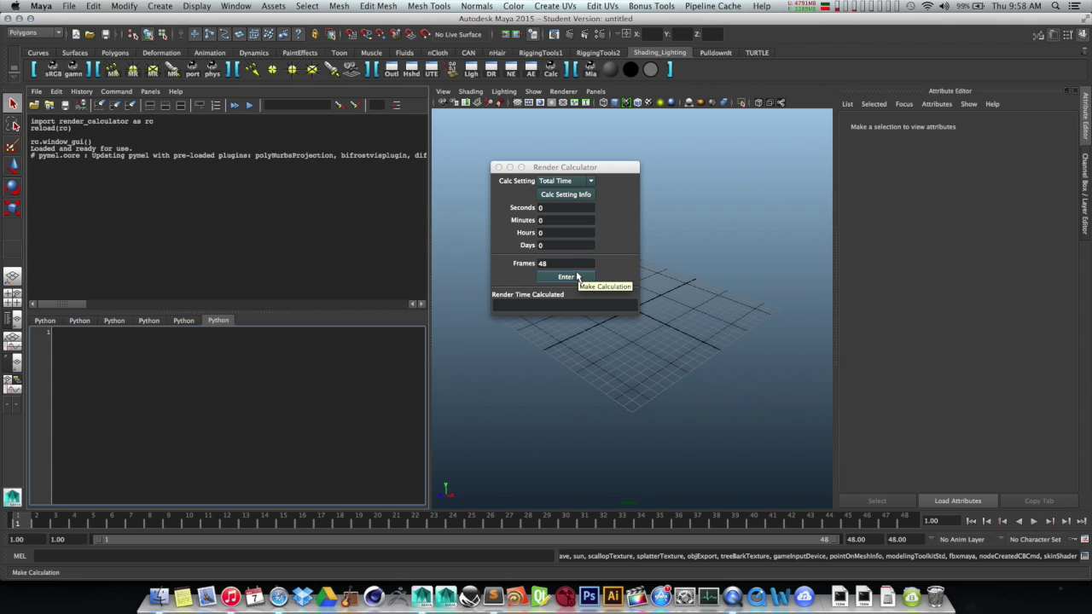
- In Safari, open the website's Scripts page under Techy Stuff, then view and close the script installation tutorial
click(280, 598)
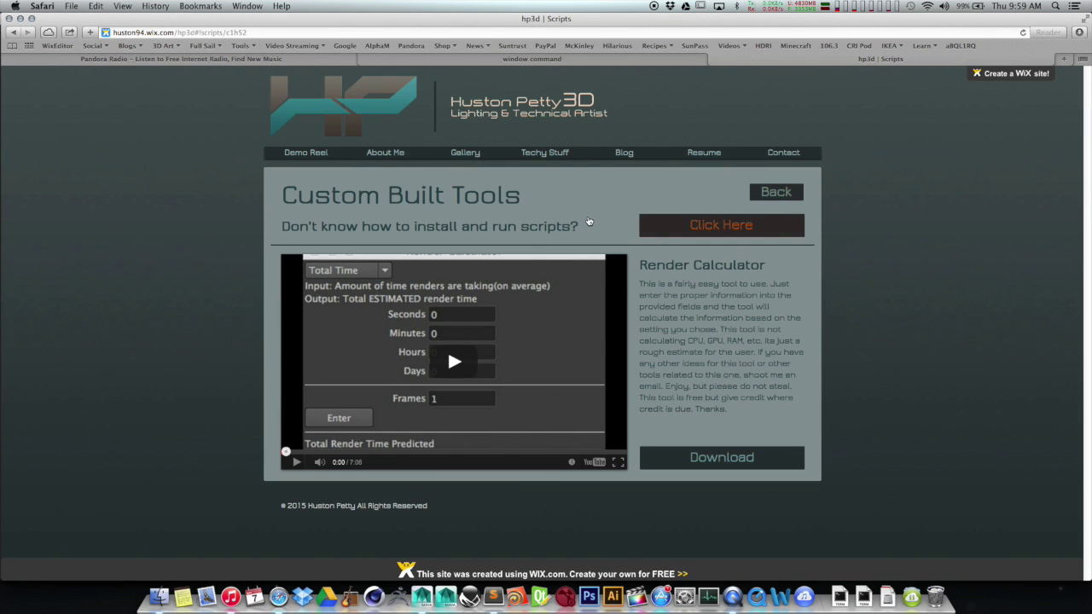
click(544, 151)
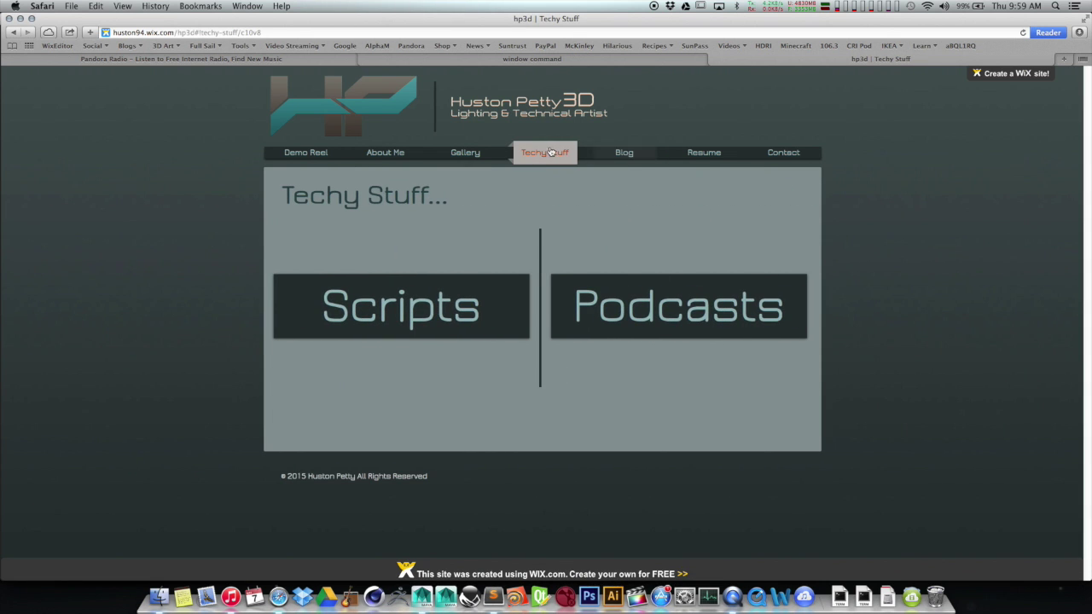
click(480, 305)
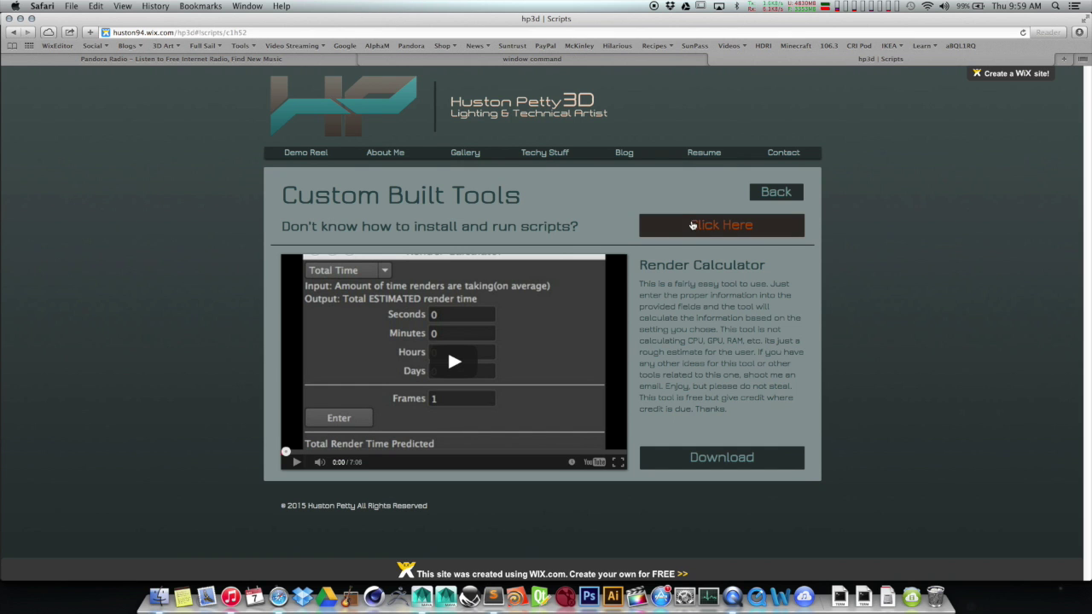
click(697, 225)
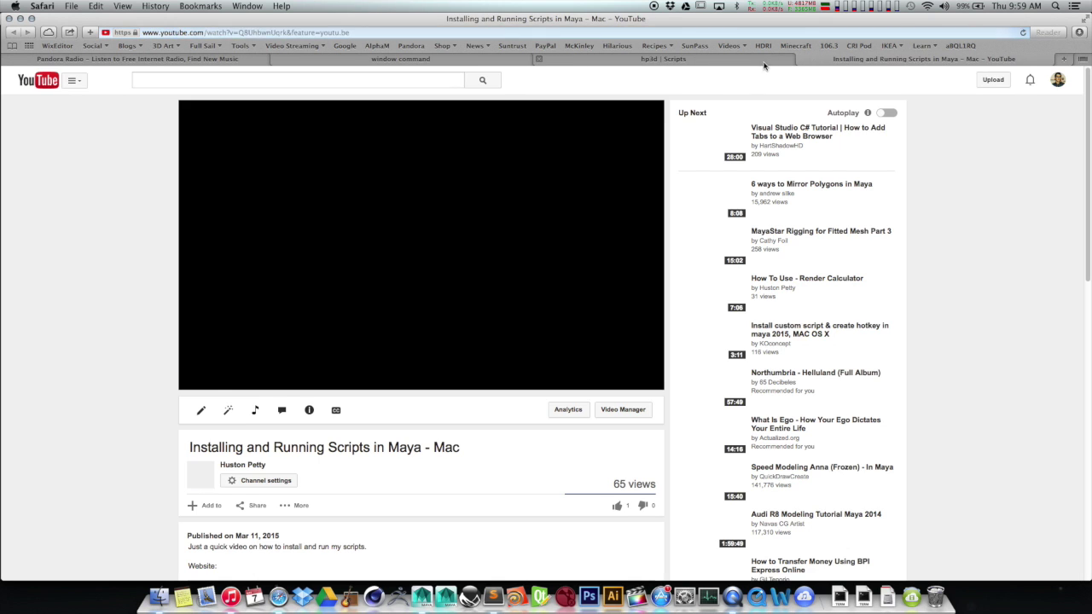
click(802, 59)
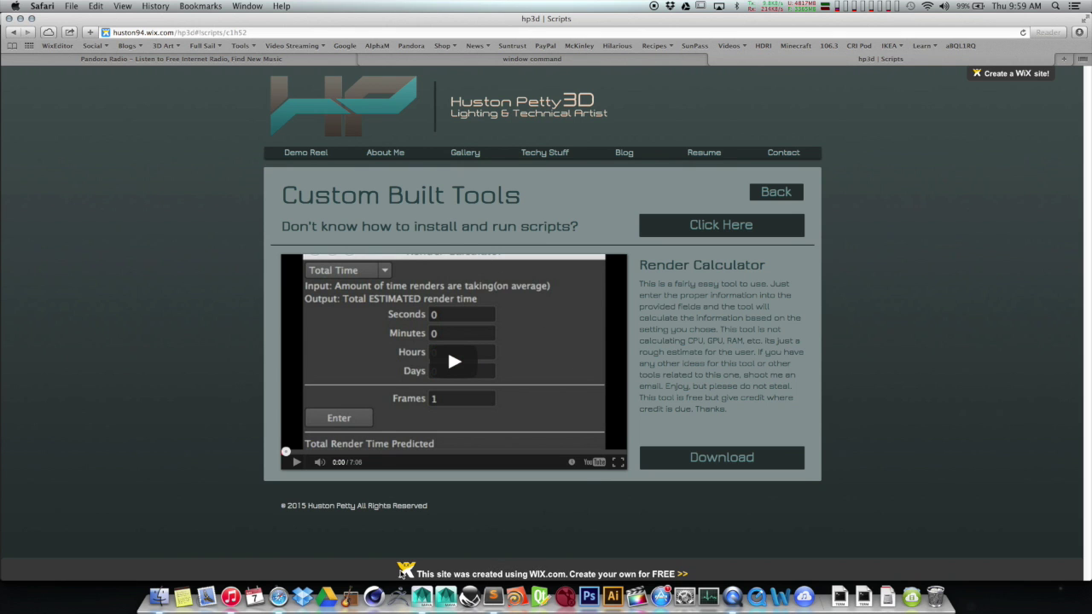
- Switch back to Maya and move the Render Calculator window over the boundary between script editor and viewport
click(422, 600)
click(149, 367)
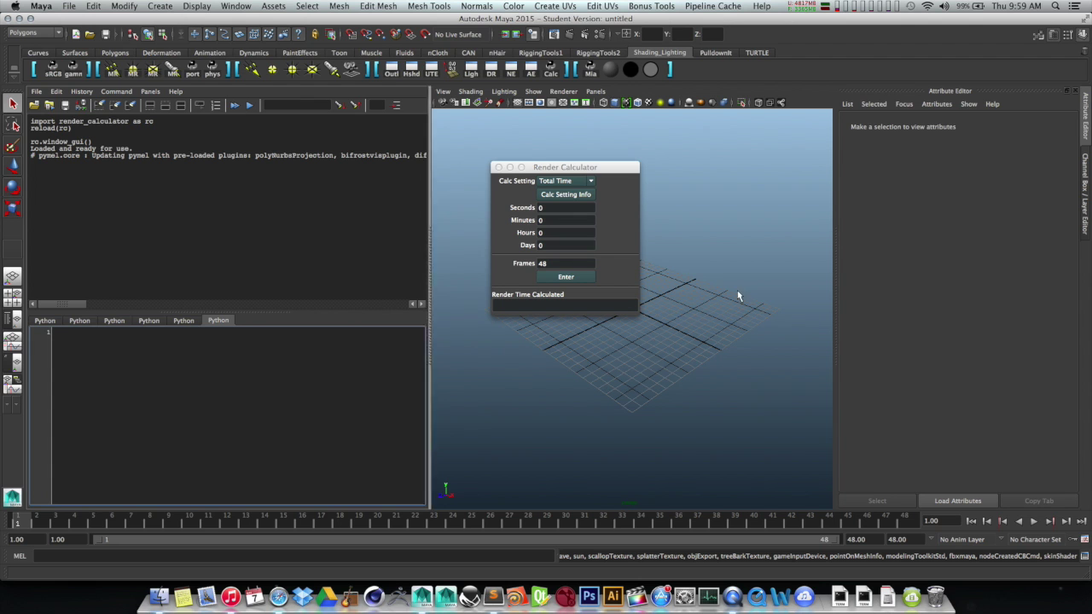
drag(580, 167, 487, 230)
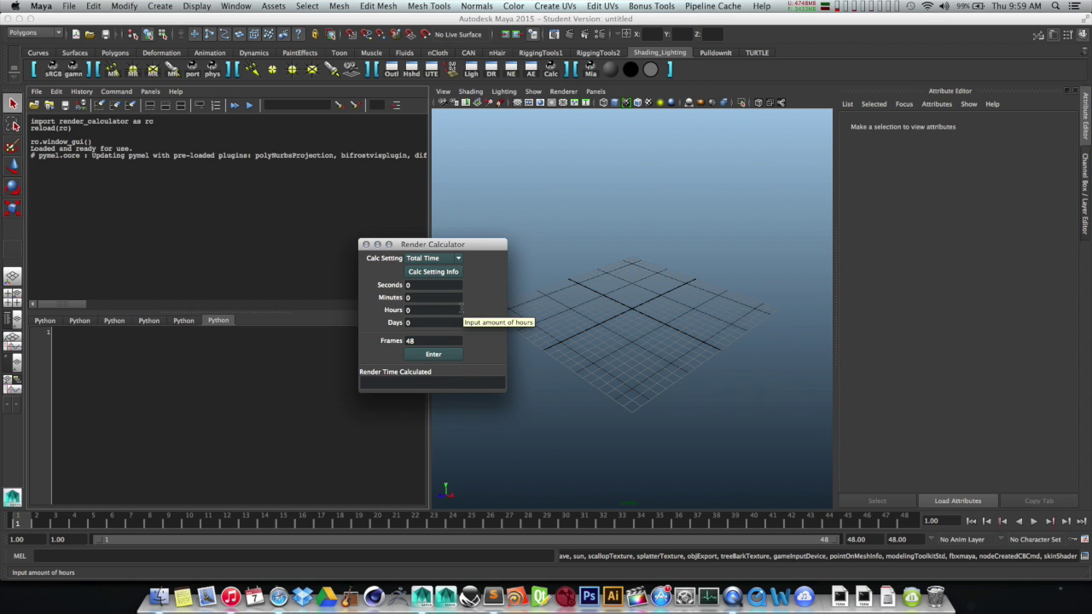
- Look at the Render Calculator web page in Safari and render_calculator.py in Sublime Text, and return to Maya
click(281, 601)
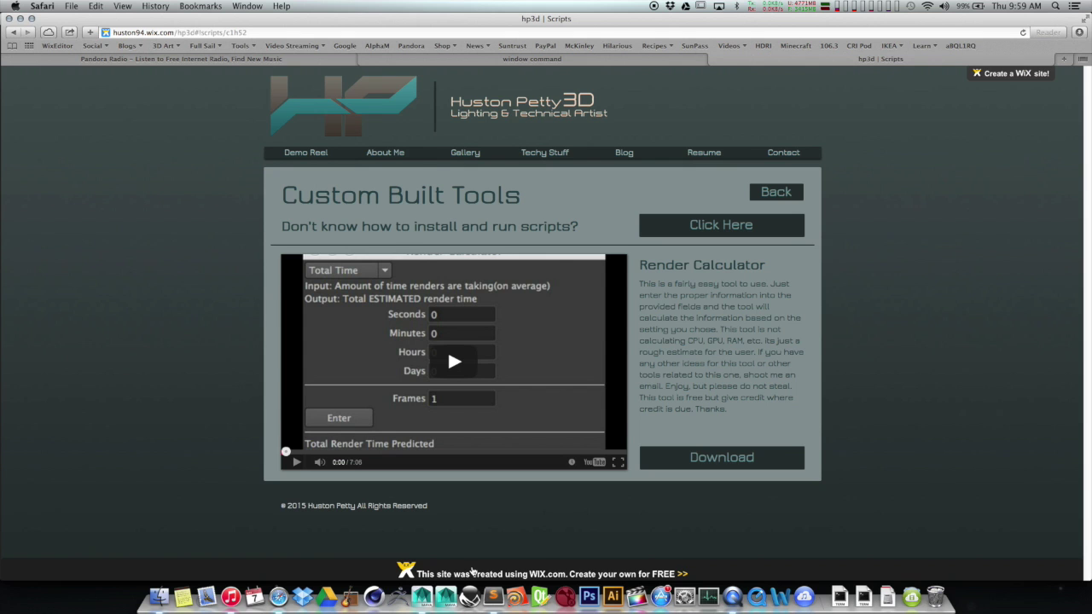
click(423, 597)
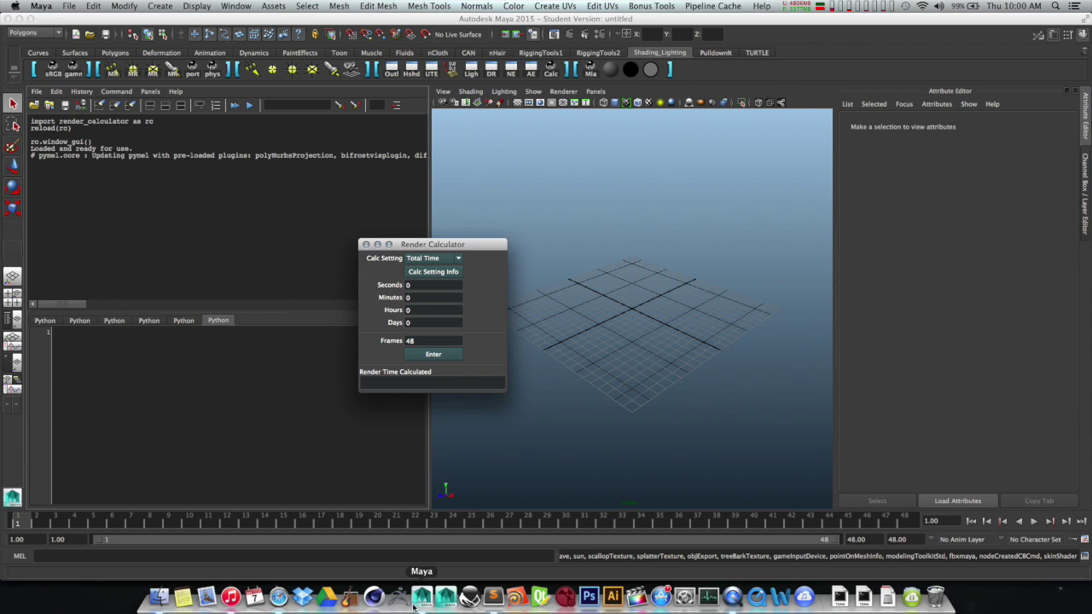
click(279, 596)
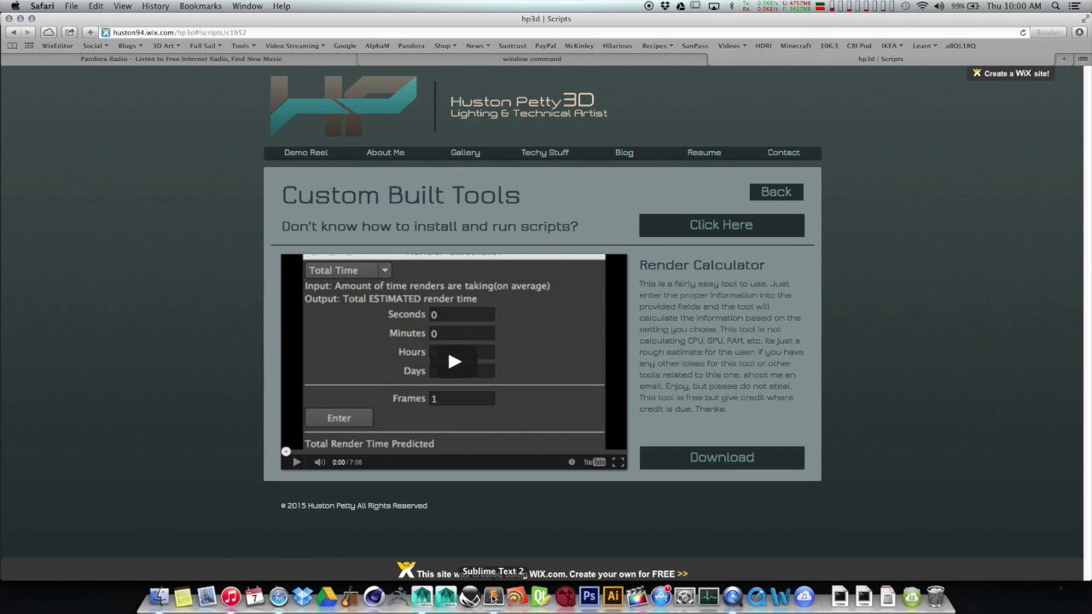
click(493, 596)
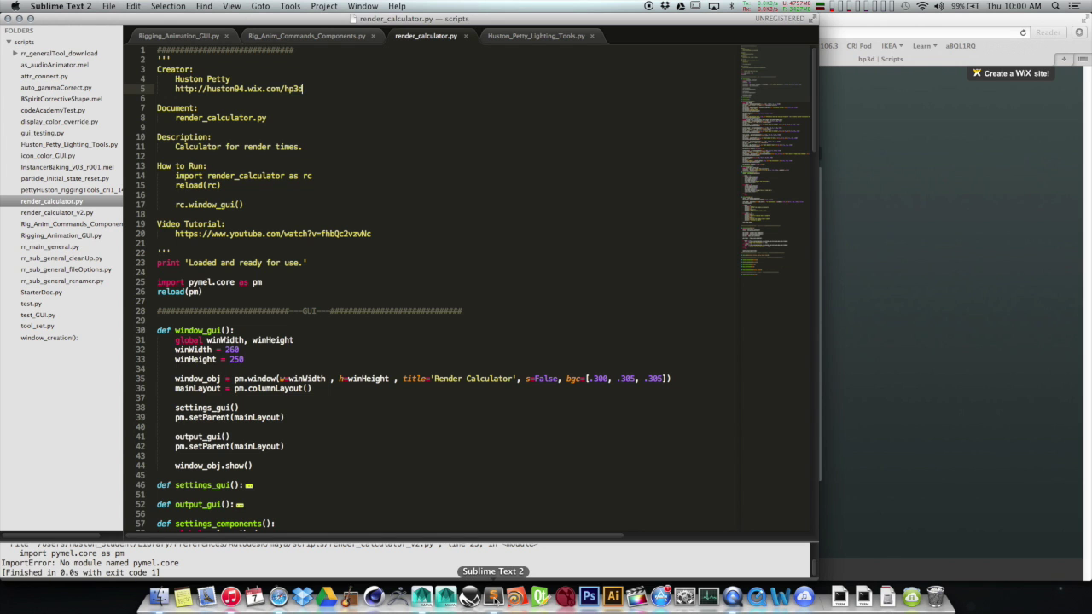
click(422, 599)
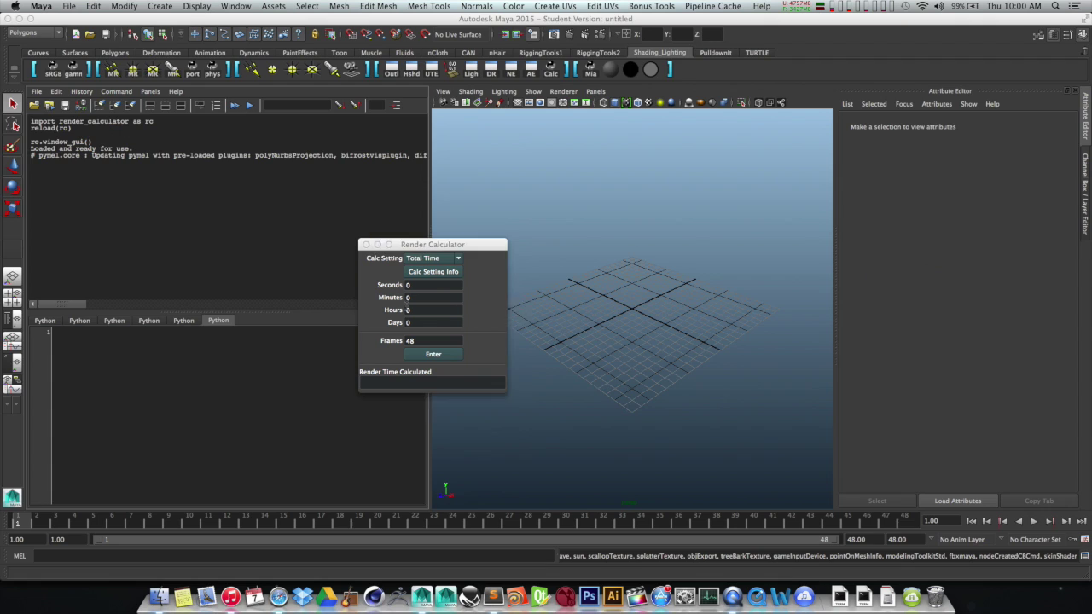
- Show the Channel Box / Layer Editor and choose Total Time as the Render Calculator's calc setting
click(1084, 224)
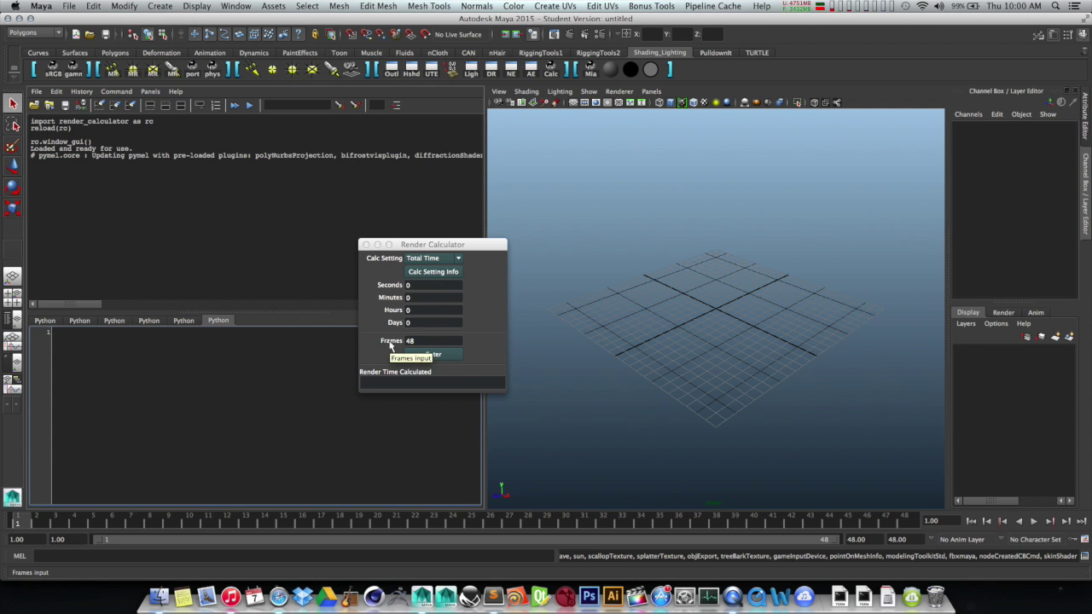
click(458, 259)
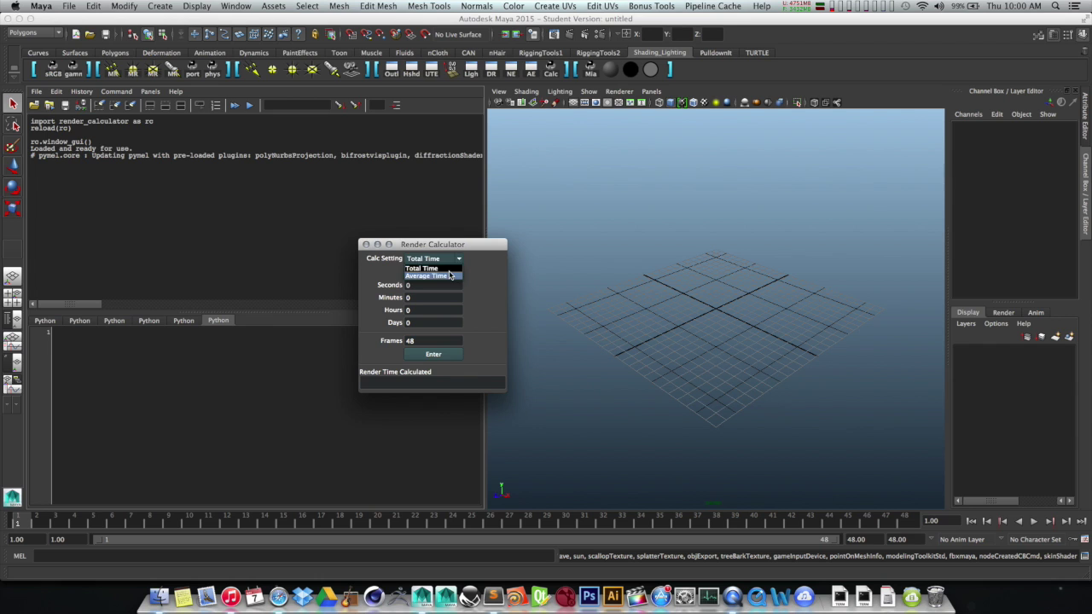
click(440, 268)
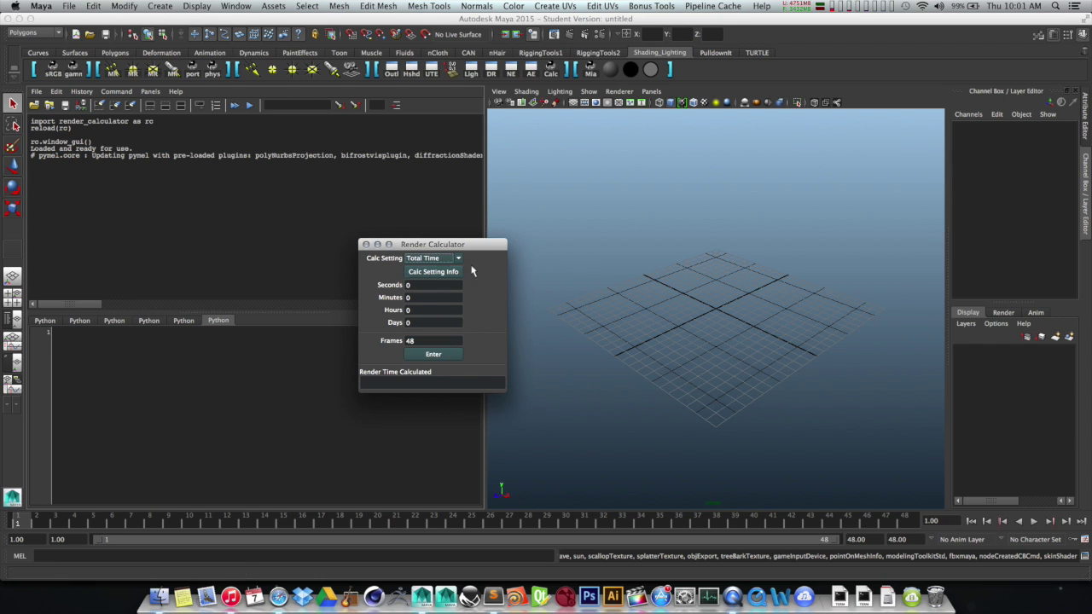
click(423, 259)
click(547, 277)
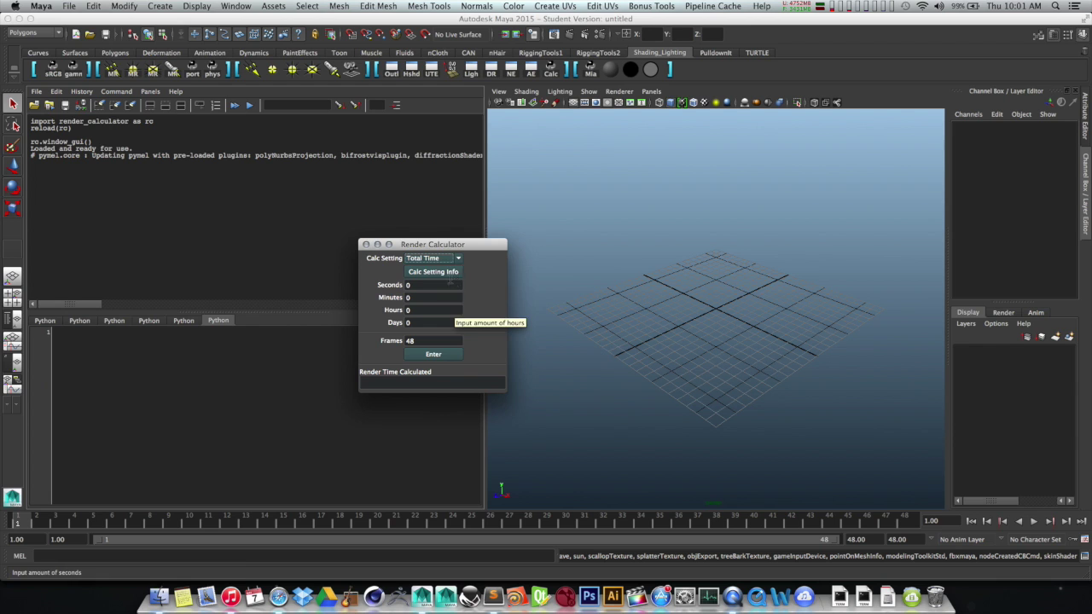
- View the input and output info for the Total Time setting and close it
click(442, 274)
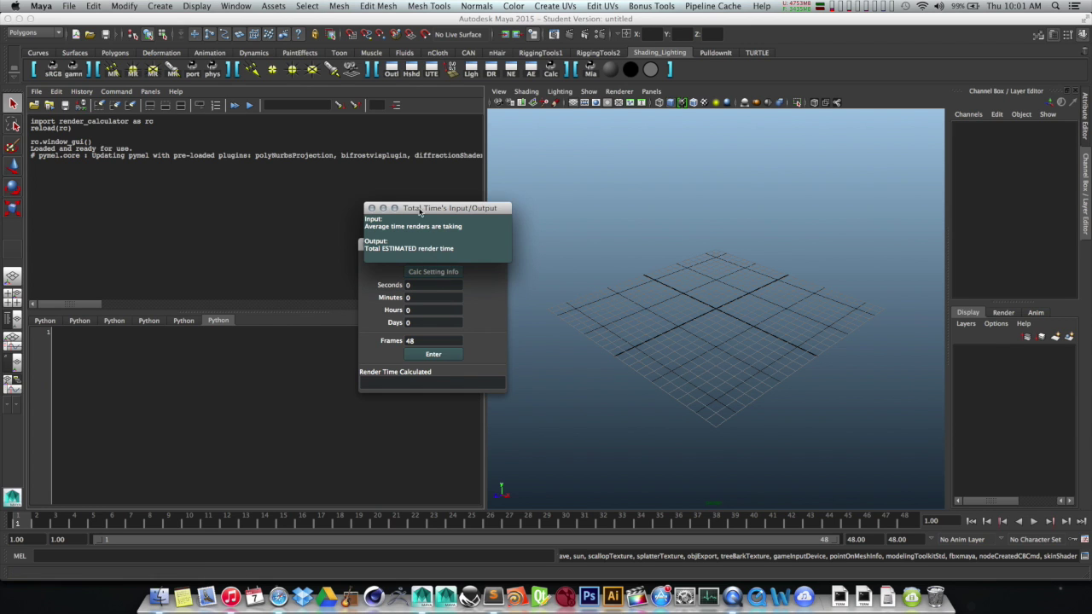
drag(418, 212, 405, 261)
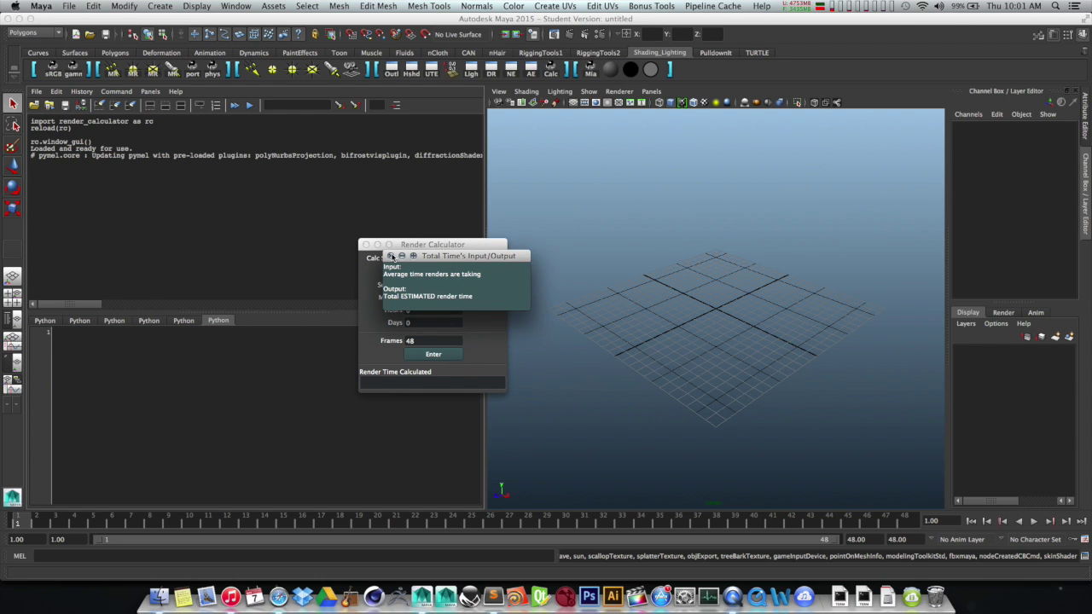
click(391, 256)
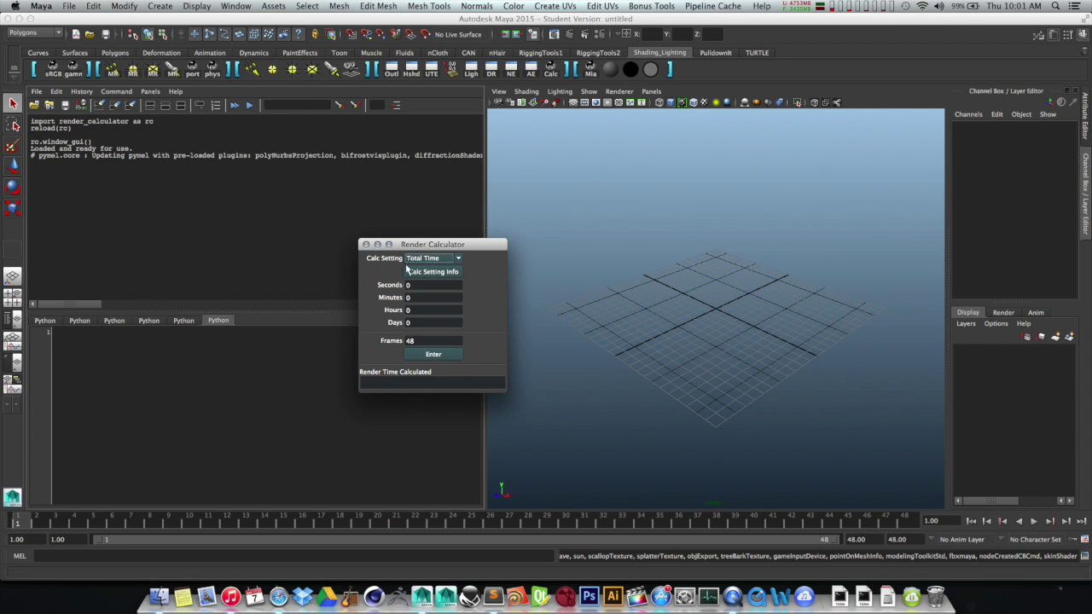
- Switch the calc setting to Average Time, read its input and output info, and close the info window
click(419, 260)
click(426, 276)
click(423, 272)
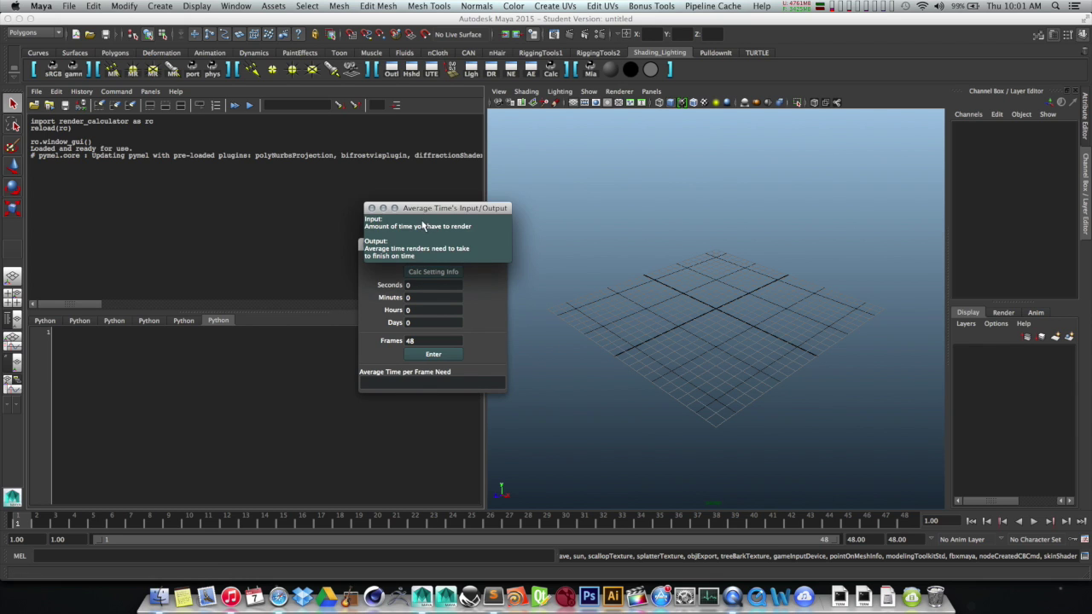
drag(413, 210, 507, 191)
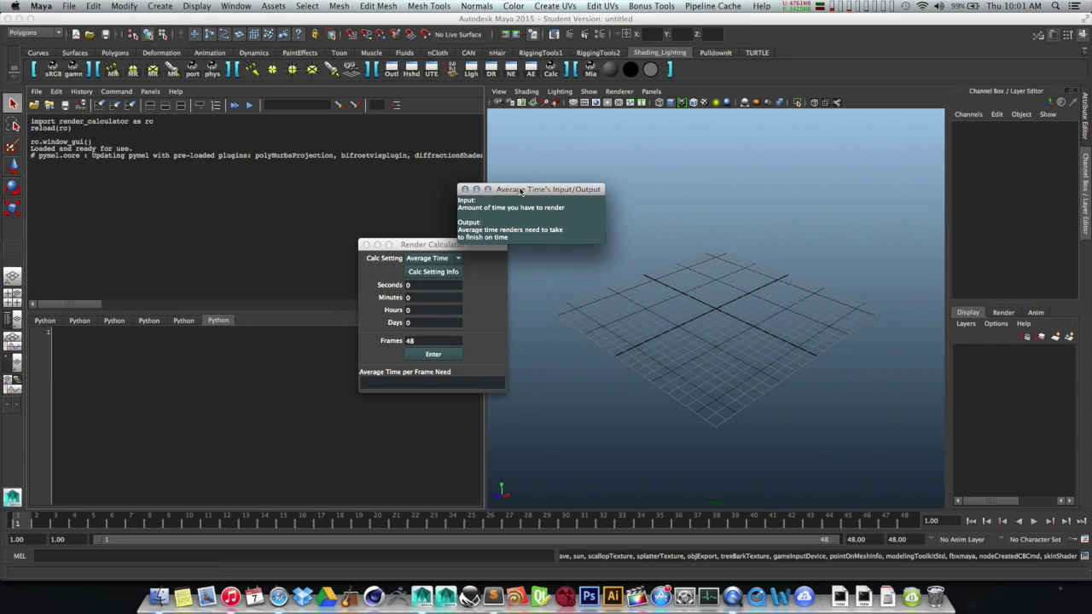
click(466, 190)
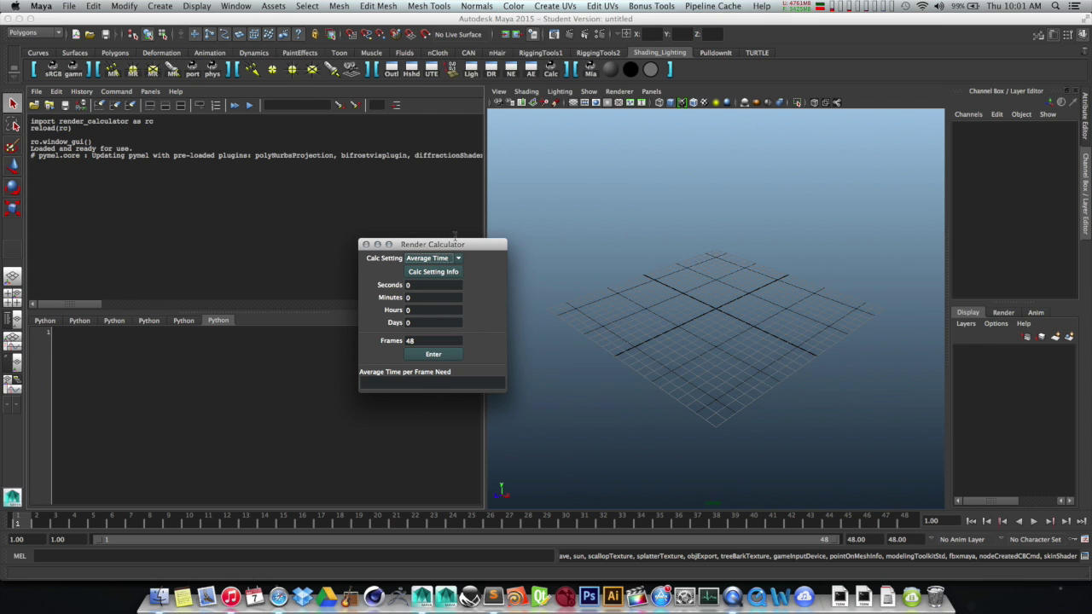
- Set the calc setting back to Total Time and review its input and output info once more
click(452, 258)
click(452, 272)
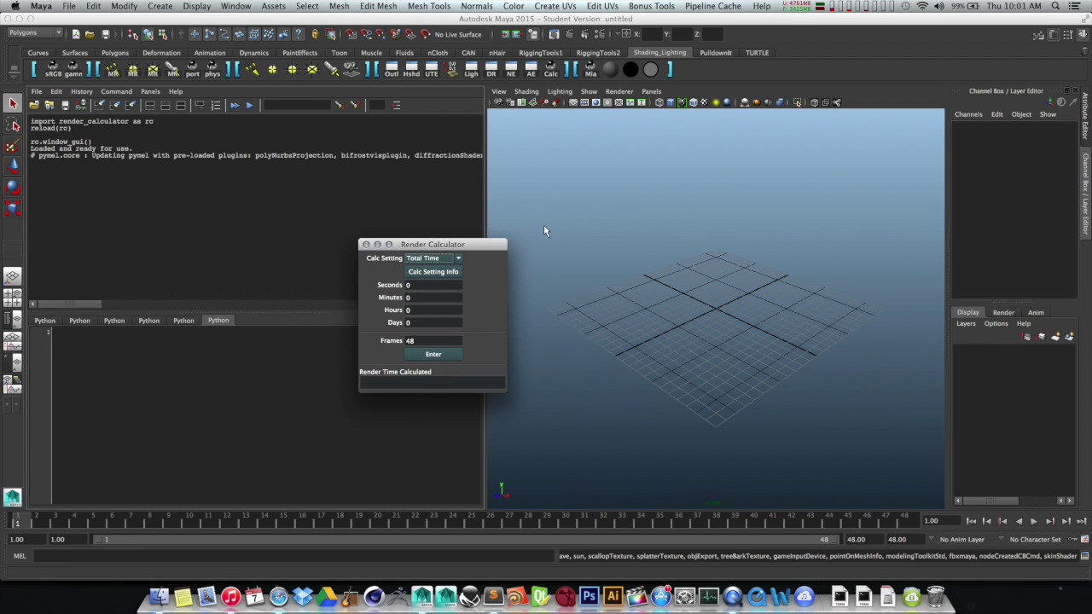
click(456, 272)
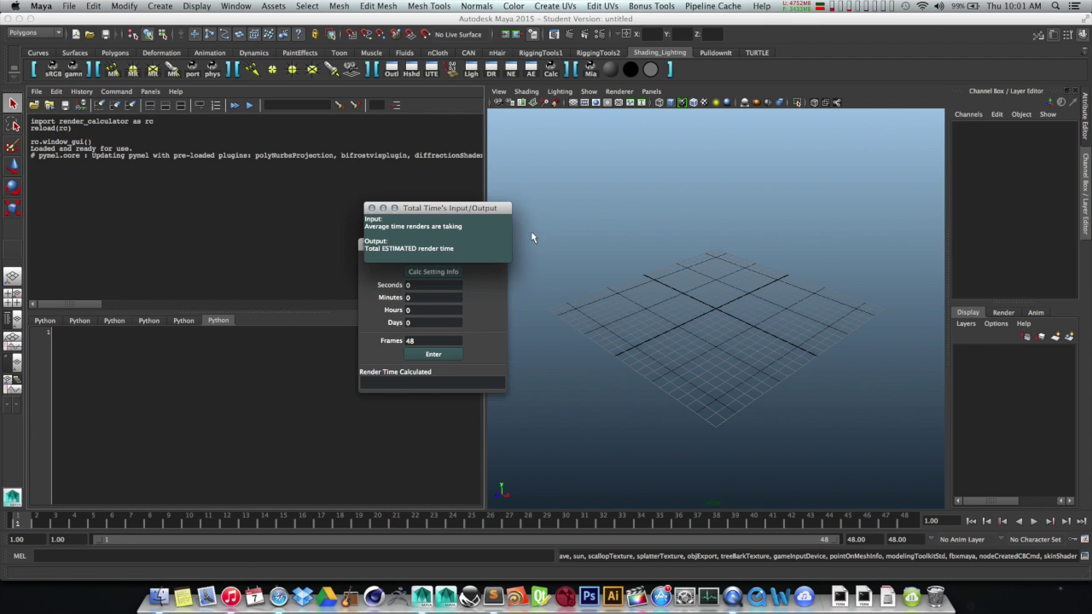
click(372, 209)
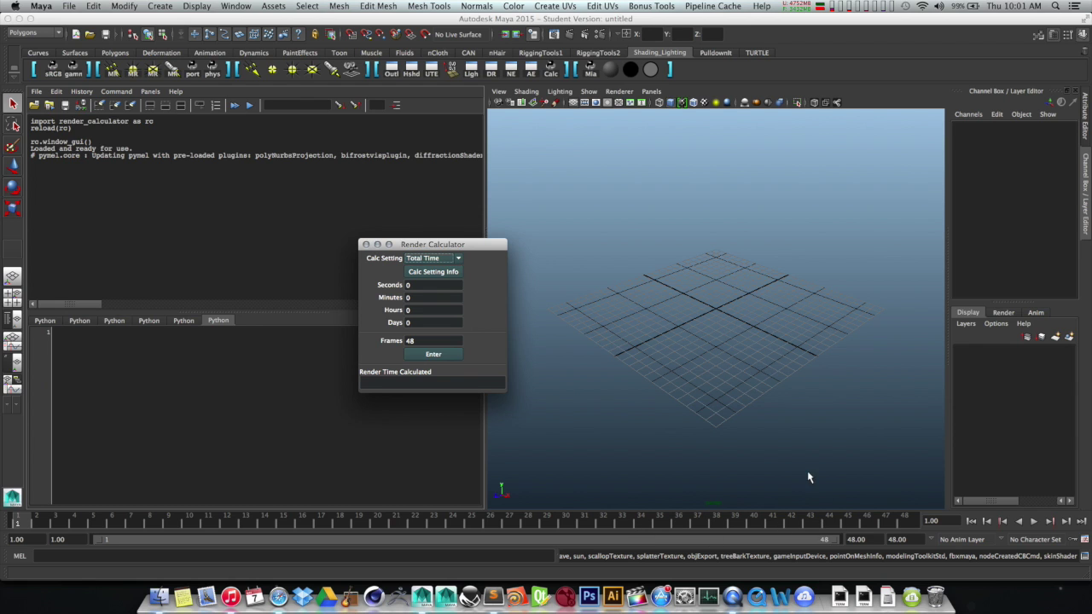
- Close the Render Calculator and set the timeline's playback end frame to 512
click(863, 539)
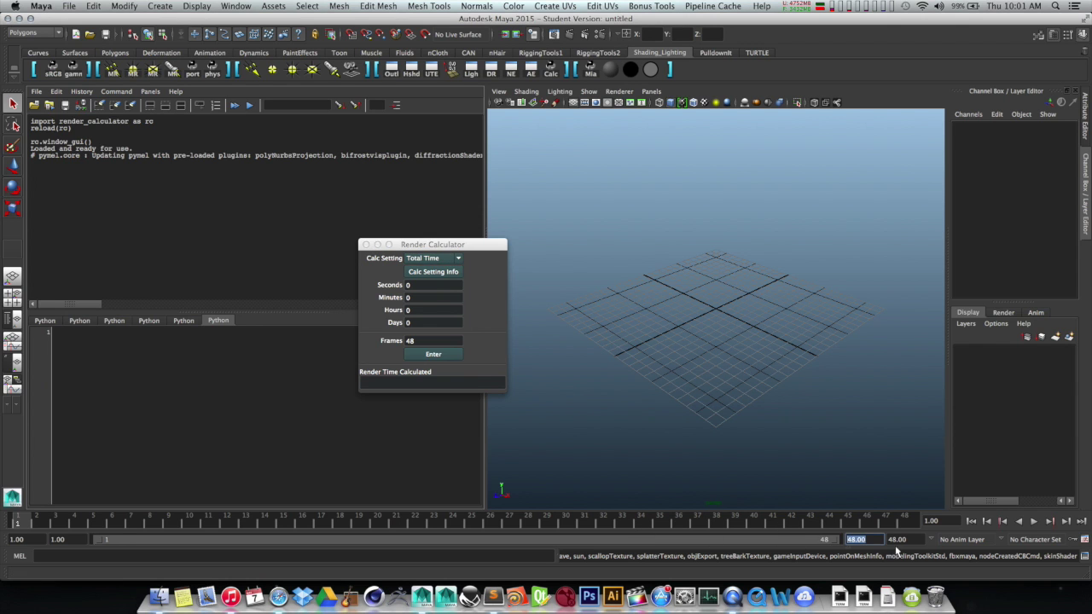
mouse_move(824, 539)
mouse_down()
mouse_move(529, 538)
mouse_move(333, 499)
mouse_move(721, 539)
mouse_move(243, 539)
mouse_move(840, 538)
mouse_up()
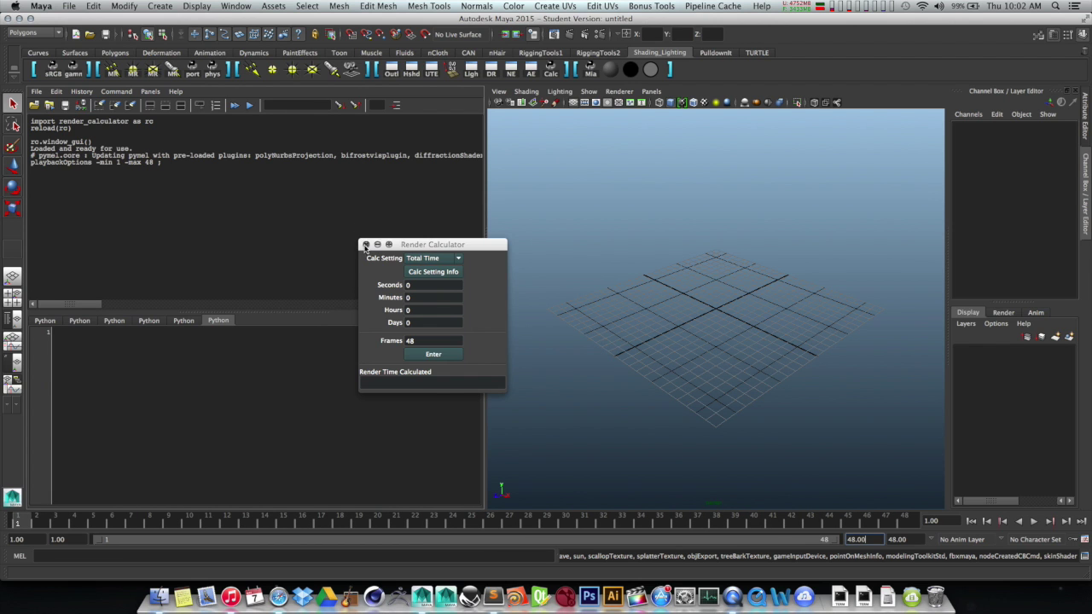
click(365, 245)
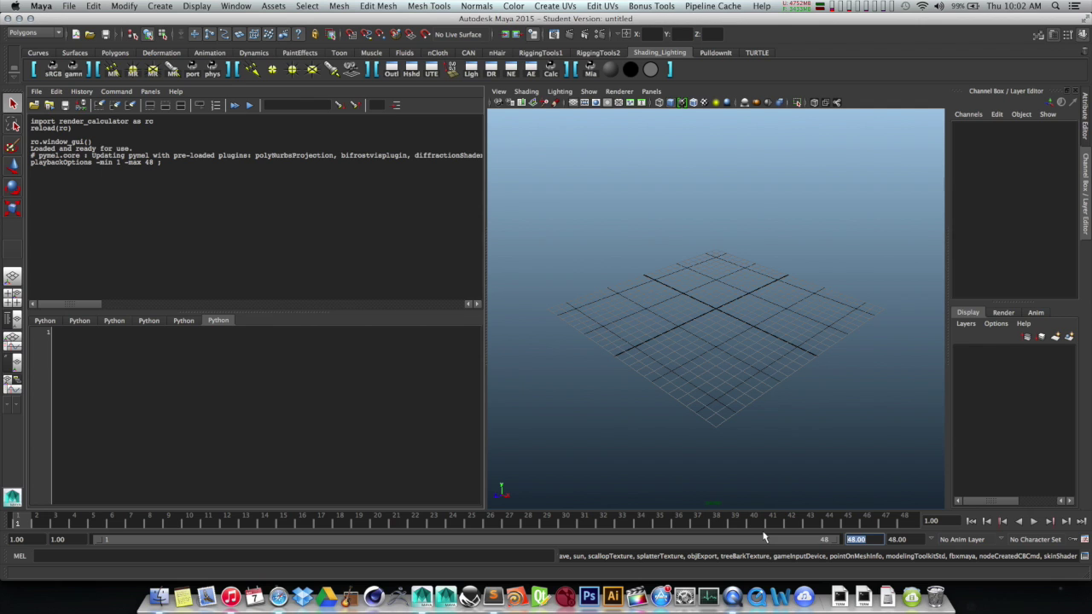
text(512)
key(Return)
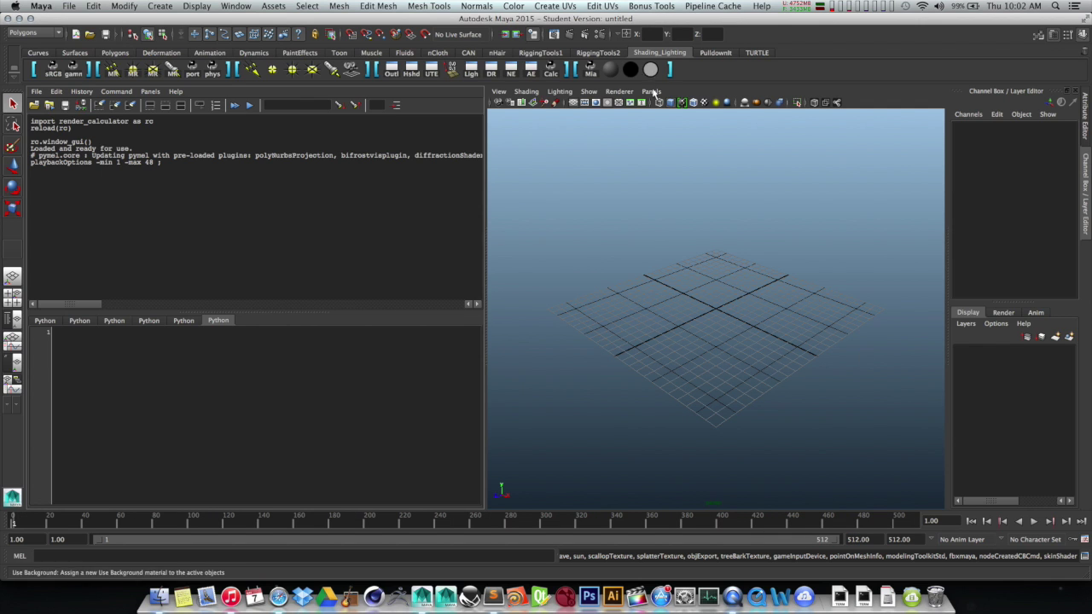
- Reopen the Render Calculator to pick up the new frame range, and go through its frame and time fields
click(550, 70)
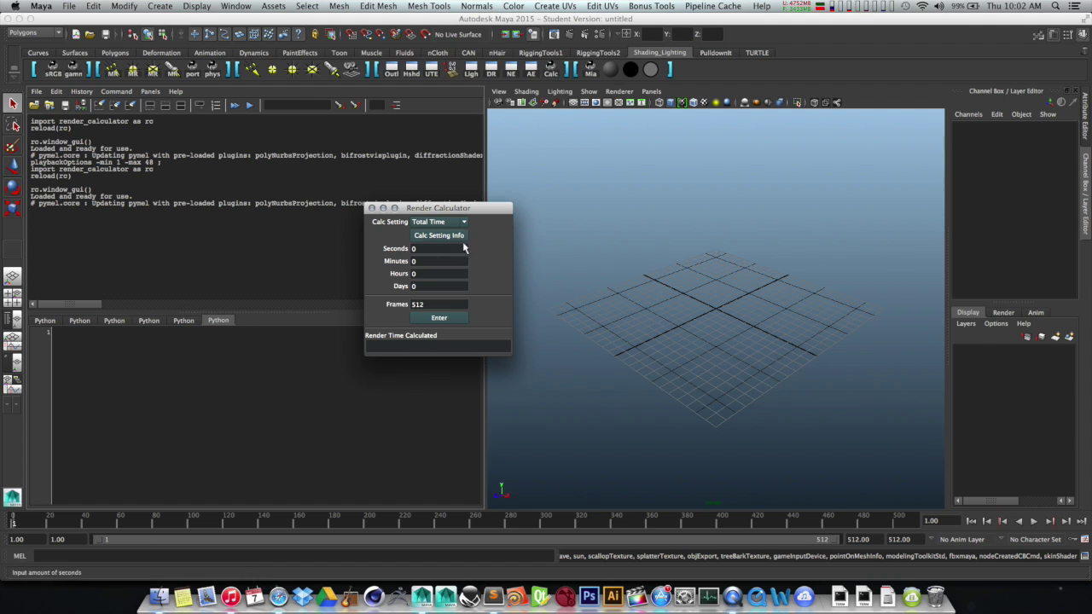
double_click(437, 305)
click(429, 249)
key(Tab)
key(Tab)
key(Tab)
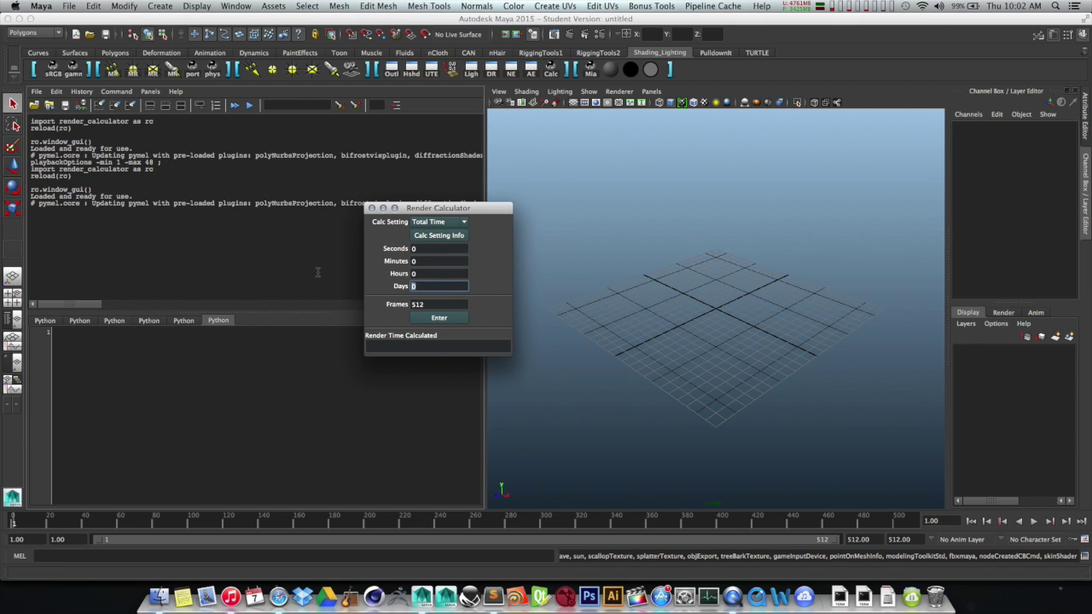
- Open the Render View and render the current frame from the persp camera with mental ray
click(553, 34)
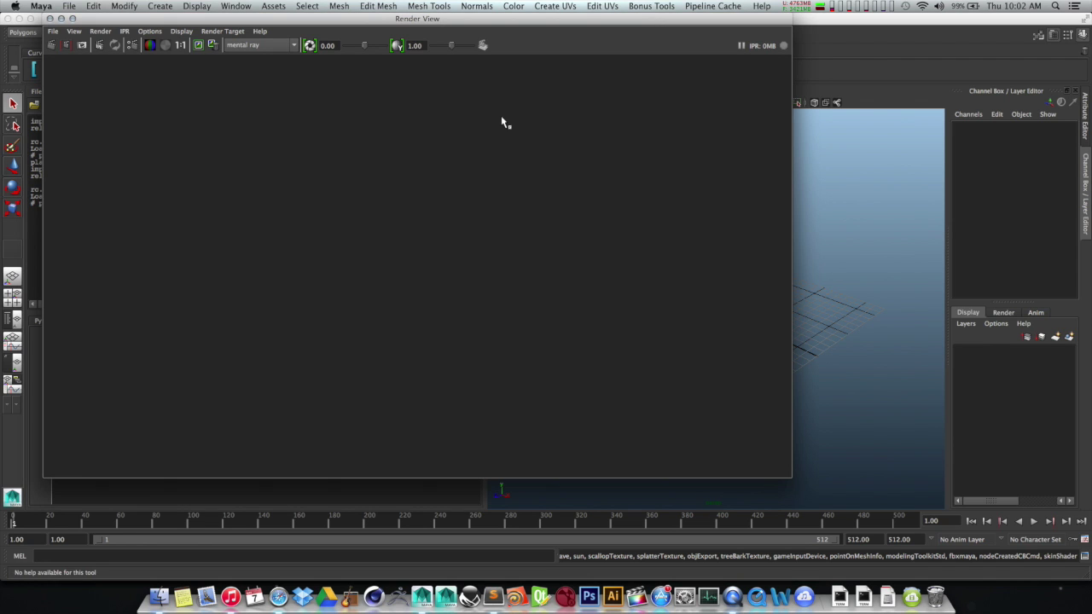
click(52, 46)
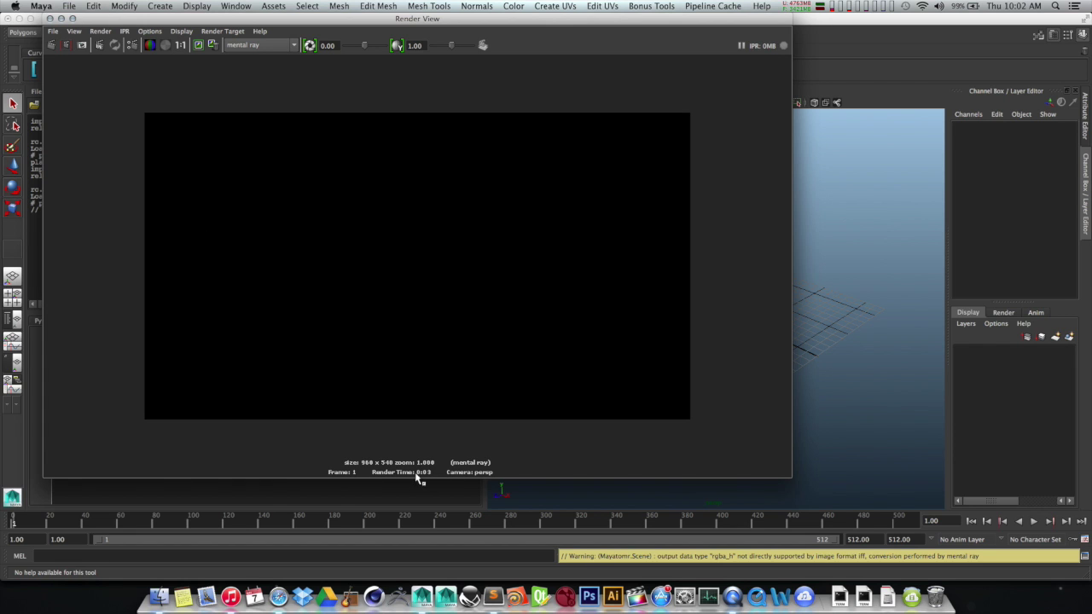
- Close the Render View, then open the input and output info for the Total Time calc setting and move it clear of the calculator
click(51, 18)
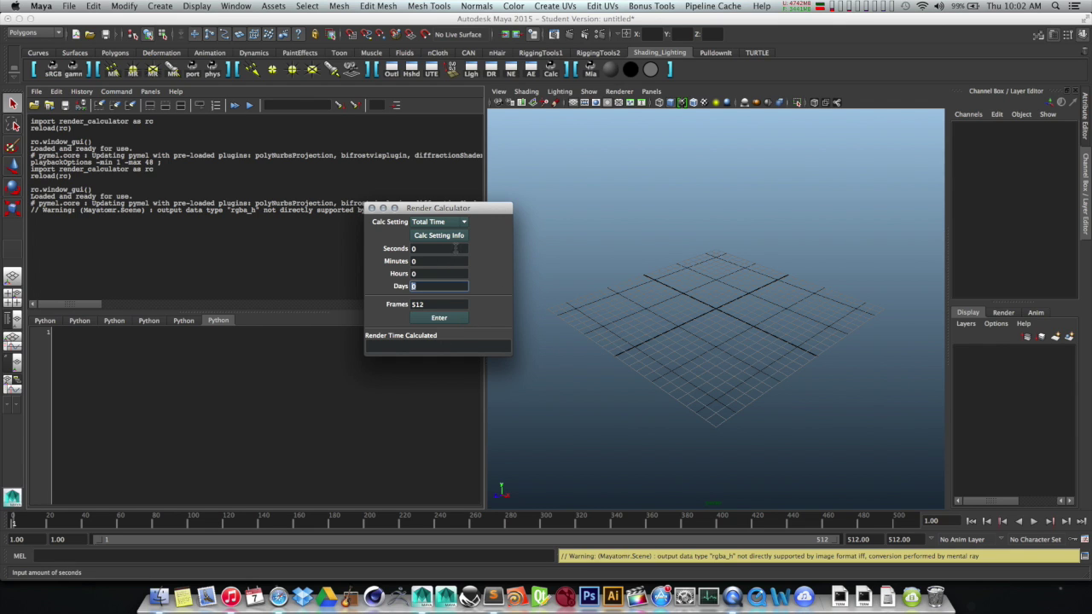
click(465, 223)
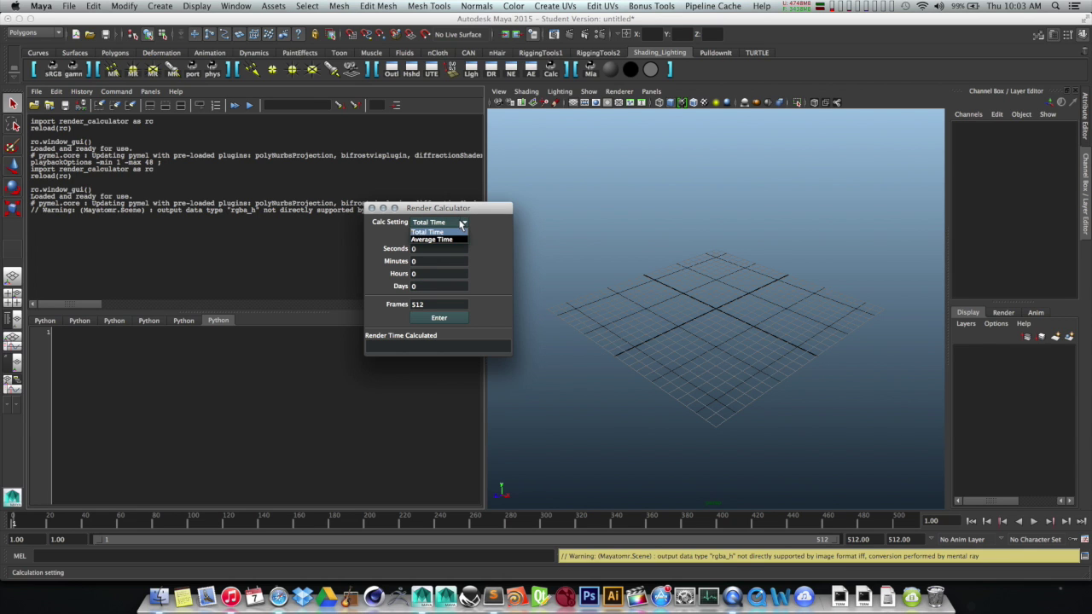
click(448, 233)
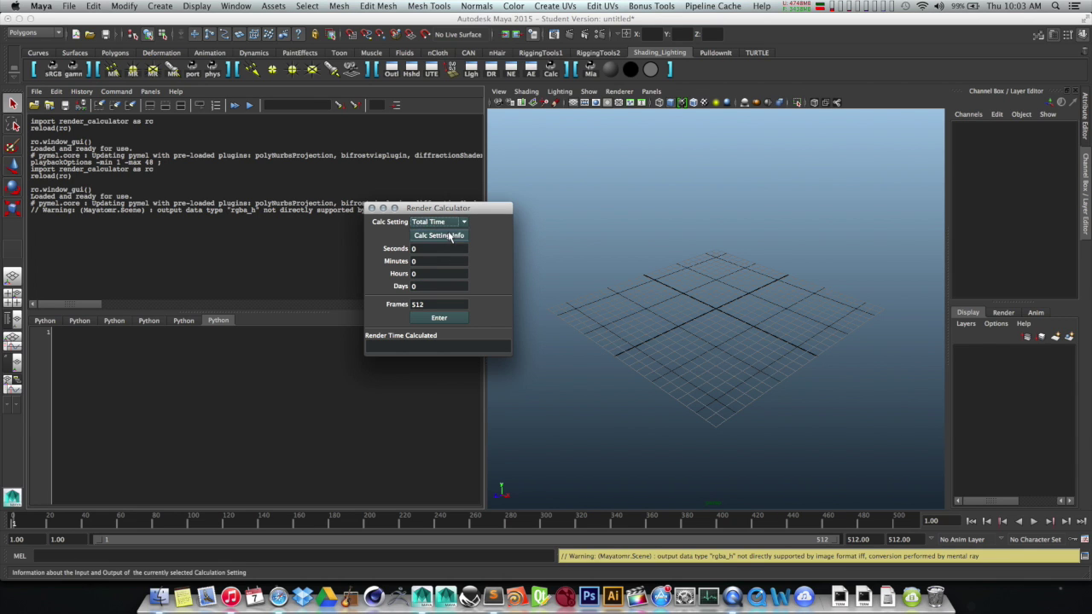
click(438, 235)
drag(467, 208, 611, 150)
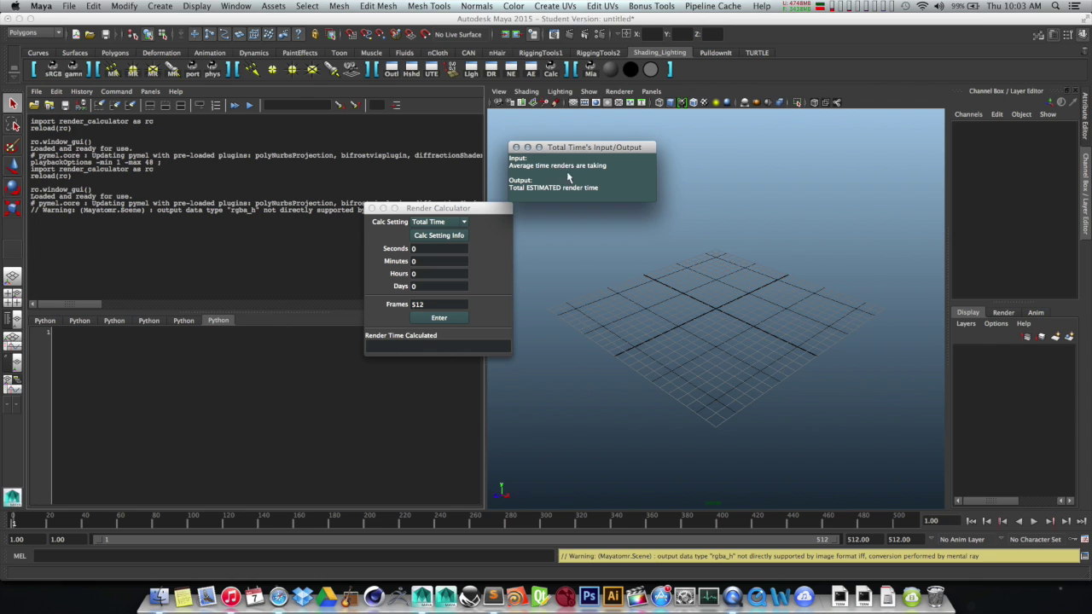
- Recheck the frame's render time in the Render View, close it, and place the Total Time info window farther from the calculator
click(554, 35)
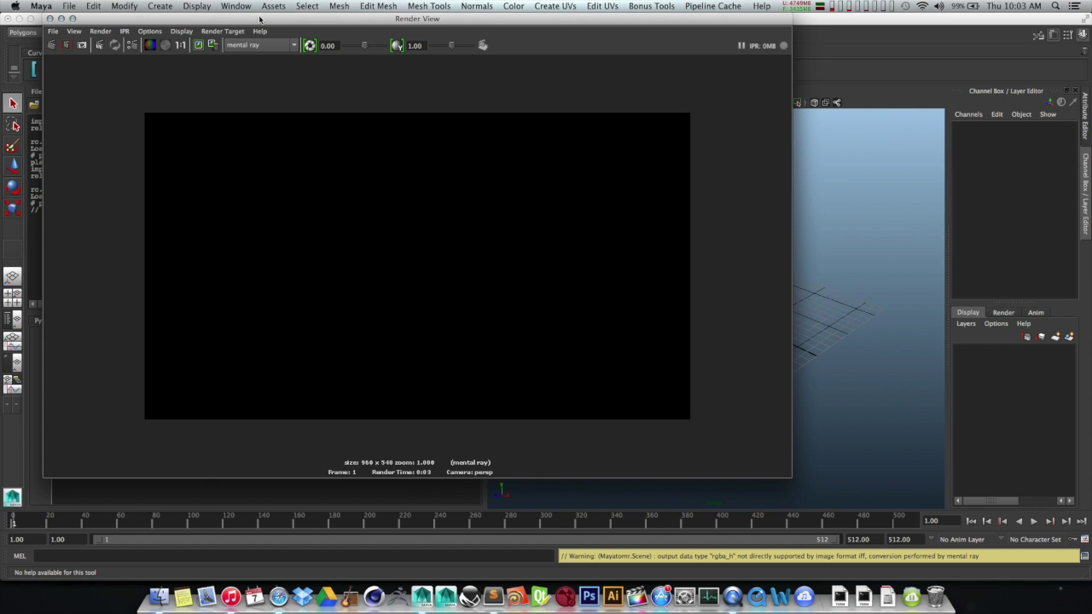
click(50, 19)
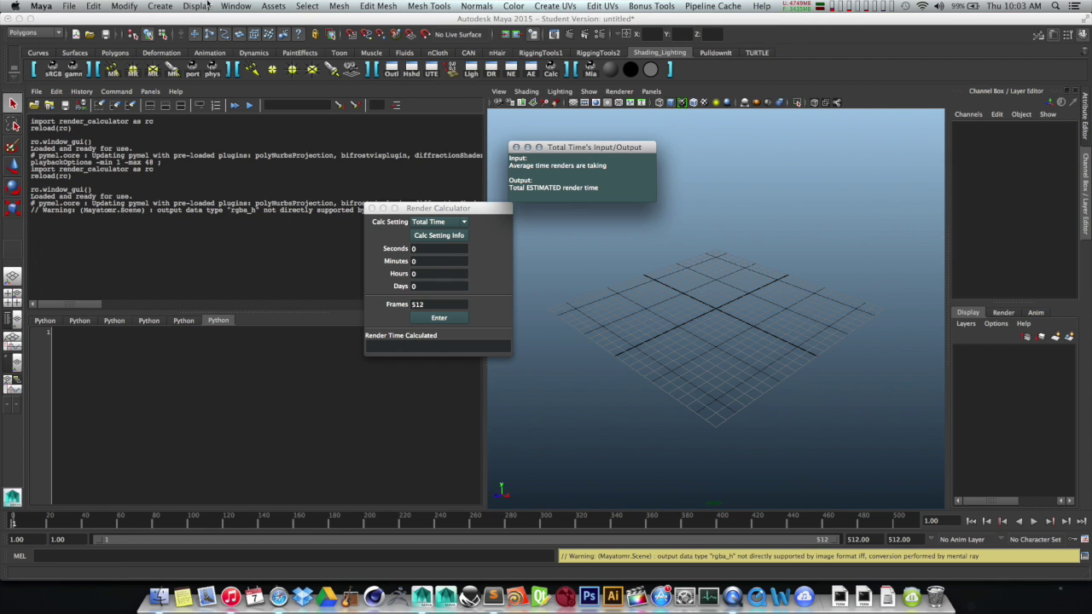
click(505, 170)
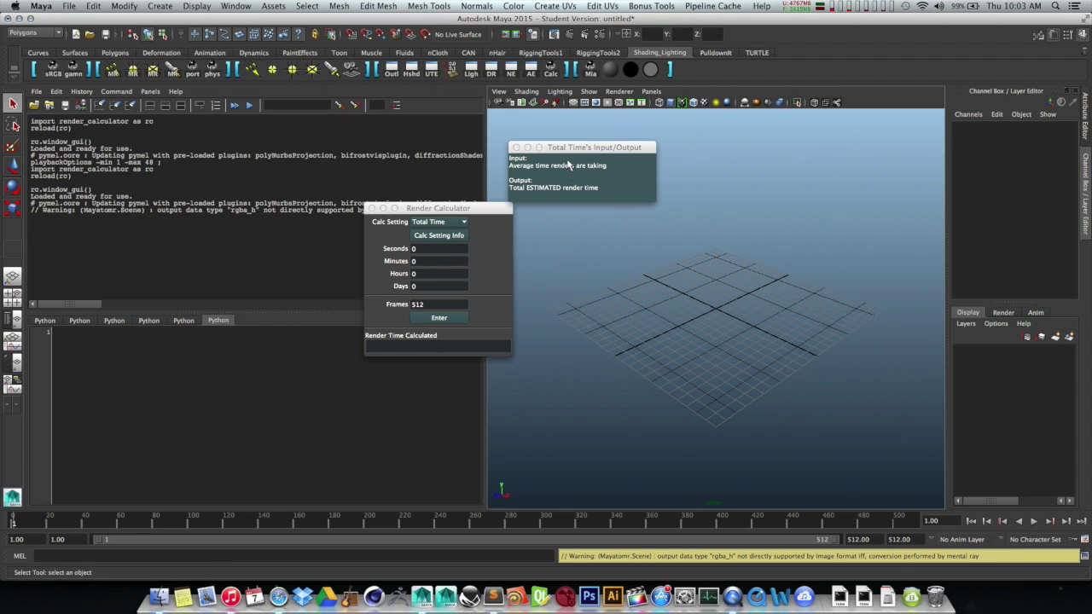
drag(561, 158, 652, 171)
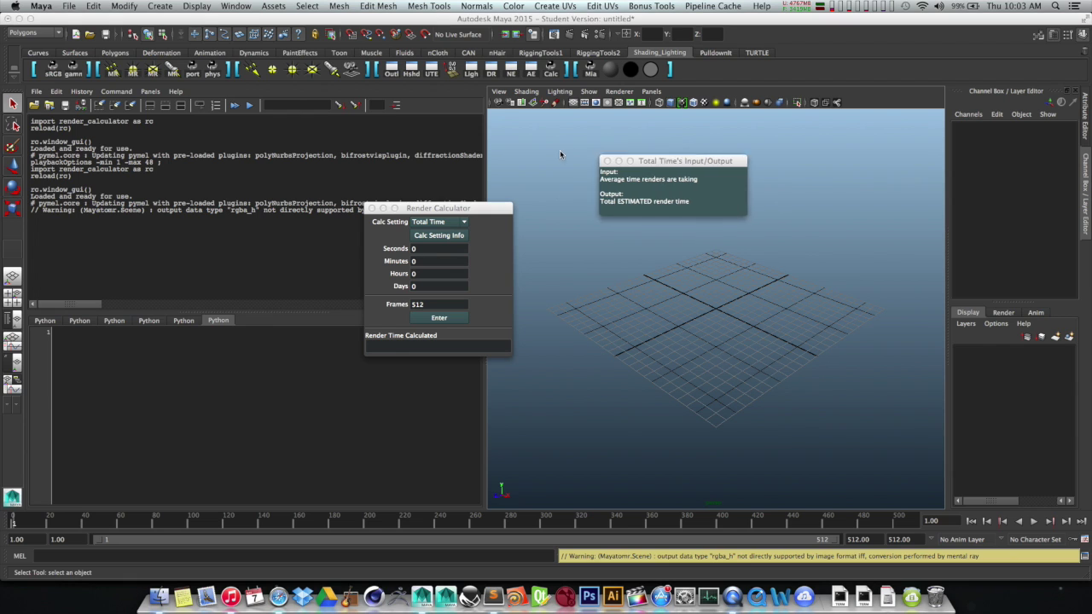
- Calculate the total render time for an average of 15 seconds per frame over 550 frames, and highlight the result
click(433, 248)
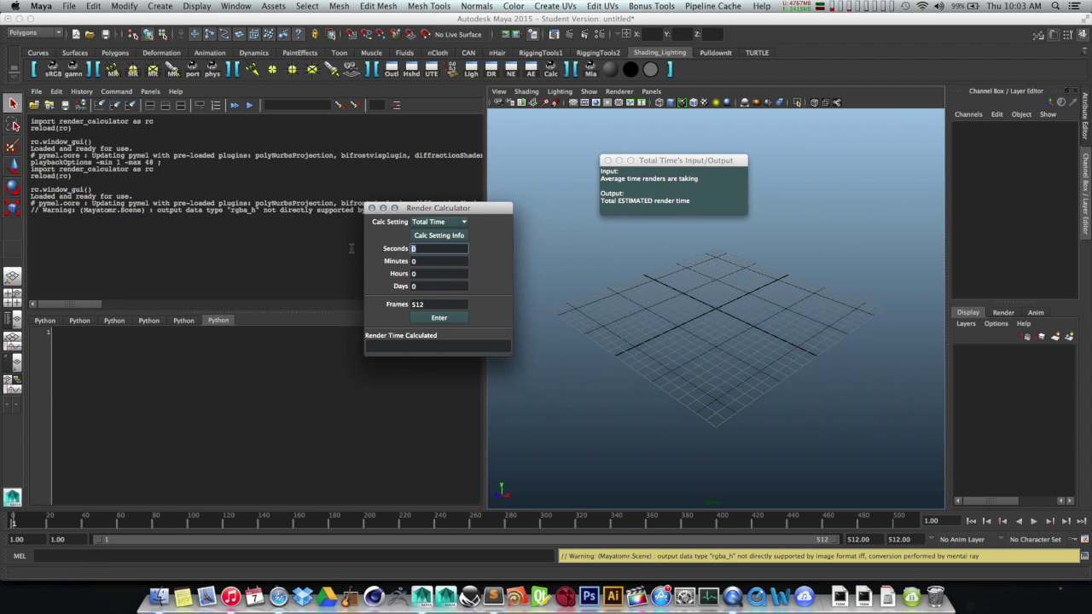
key(Return)
click(427, 303)
drag(427, 304, 413, 305)
click(457, 319)
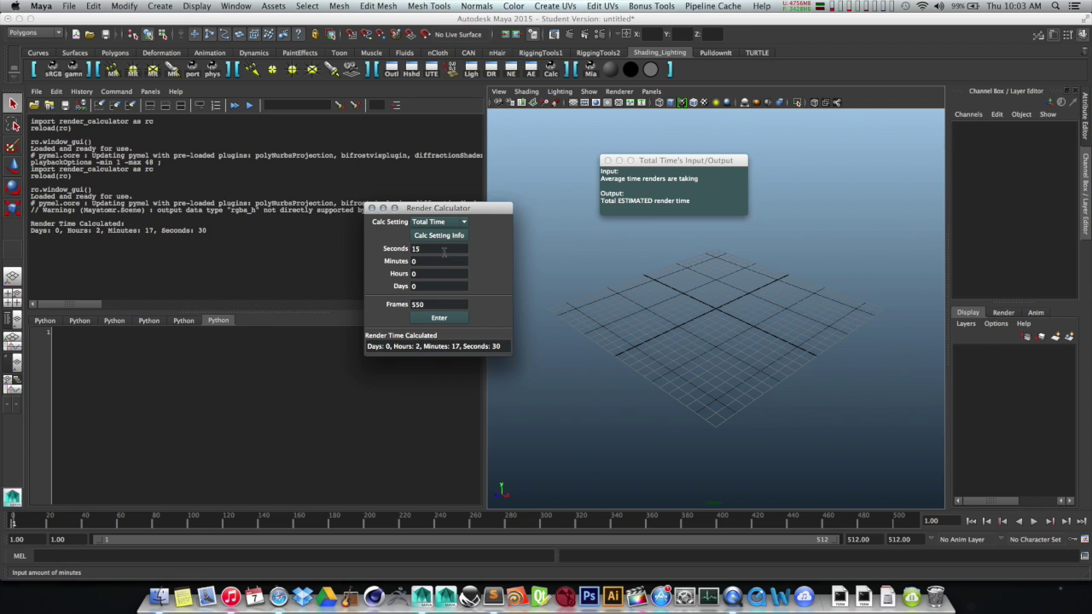
click(506, 347)
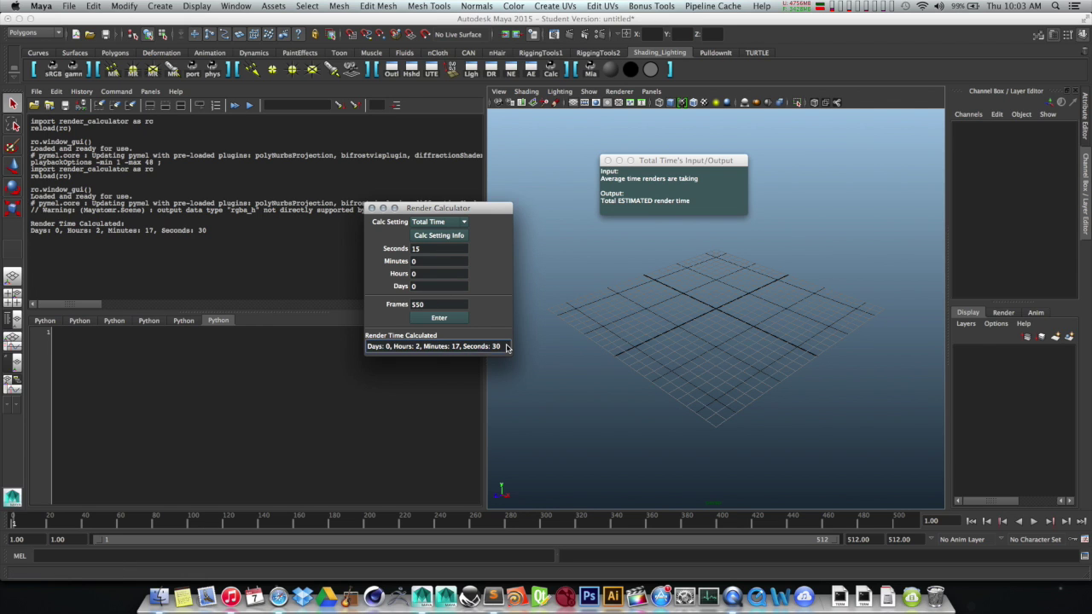
drag(506, 347, 353, 341)
click(468, 345)
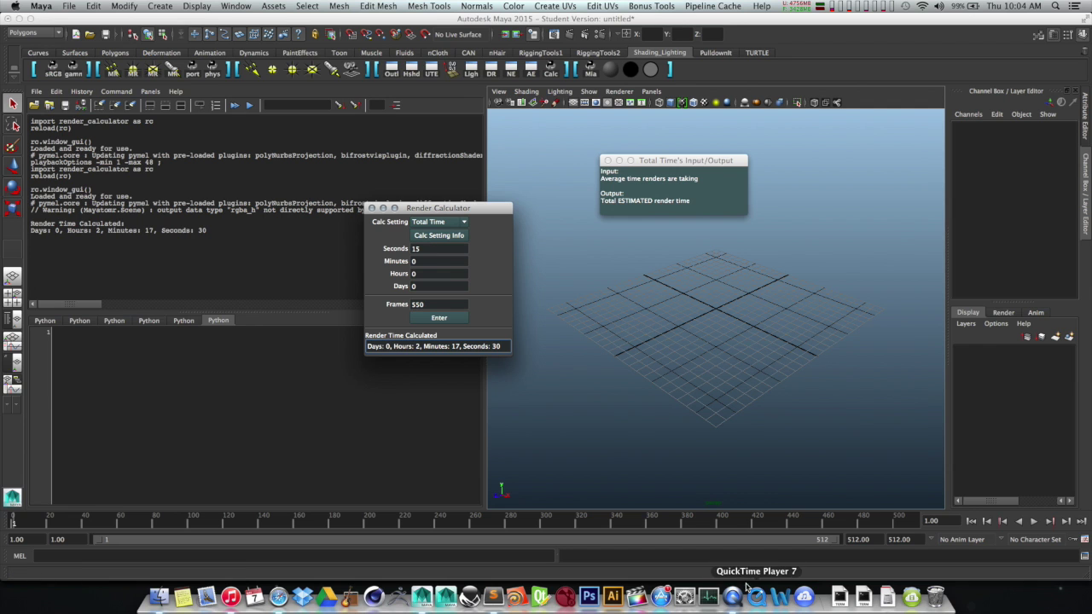
- Switch to the macOS Calculator by searching for it, and place it beside the Render Calculator window
key(super+space)
text(c)
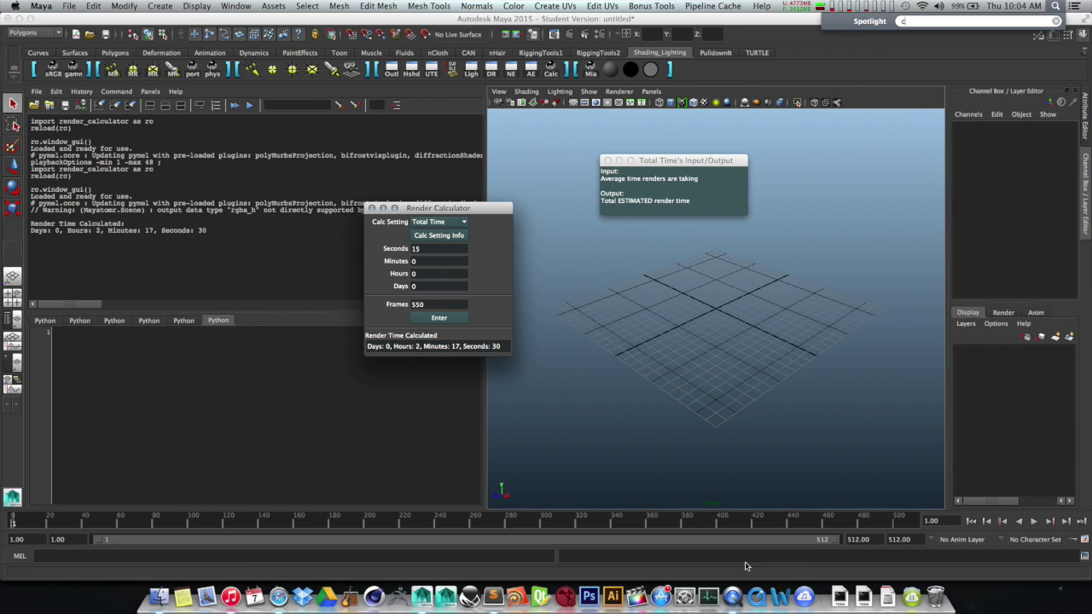
text(alcul)
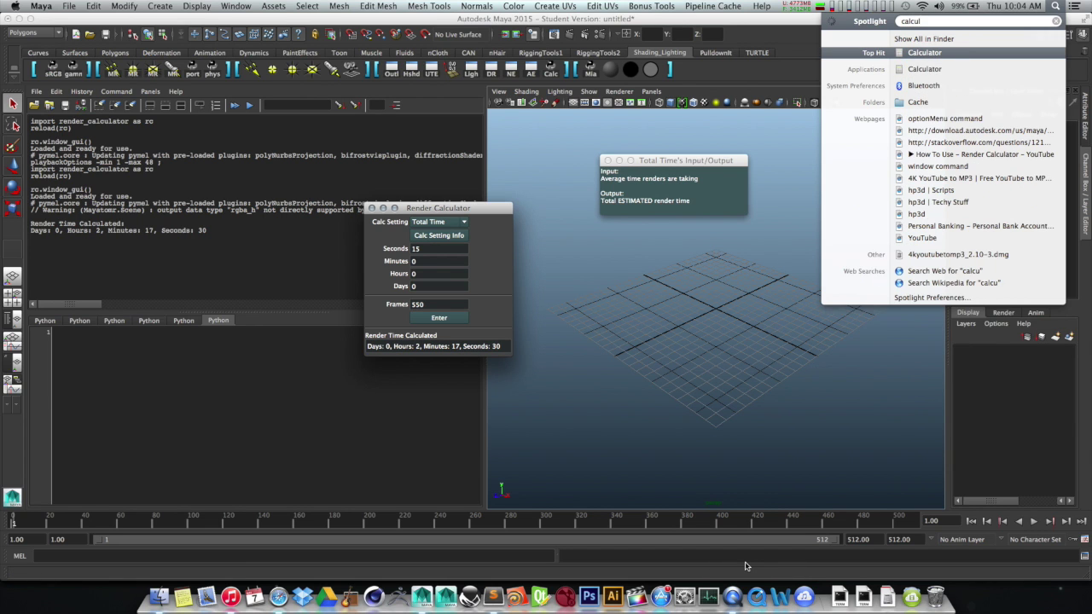
key(Return)
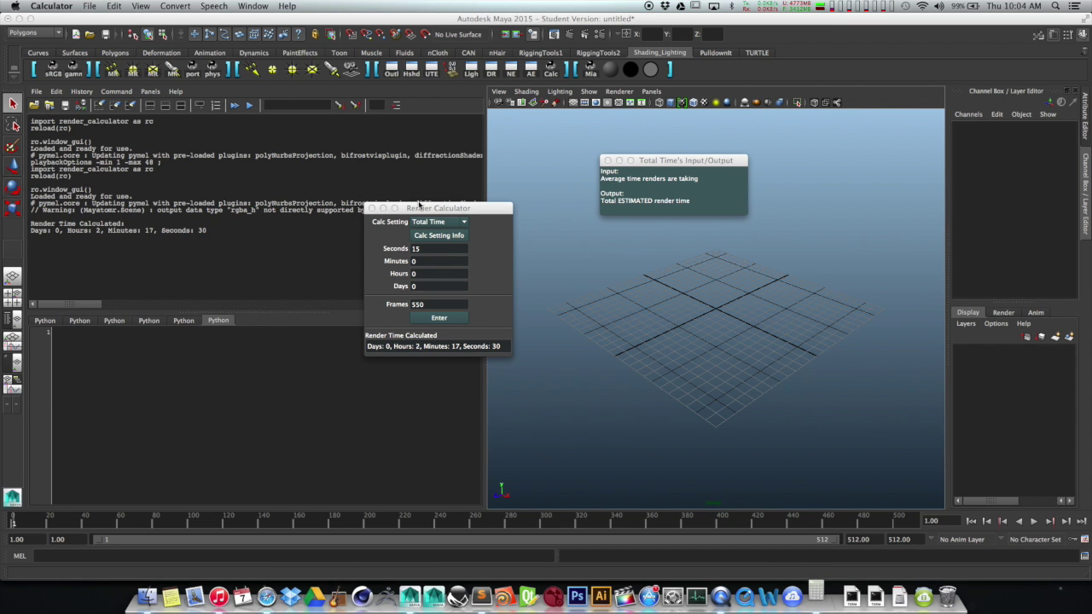
drag(195, 85, 619, 87)
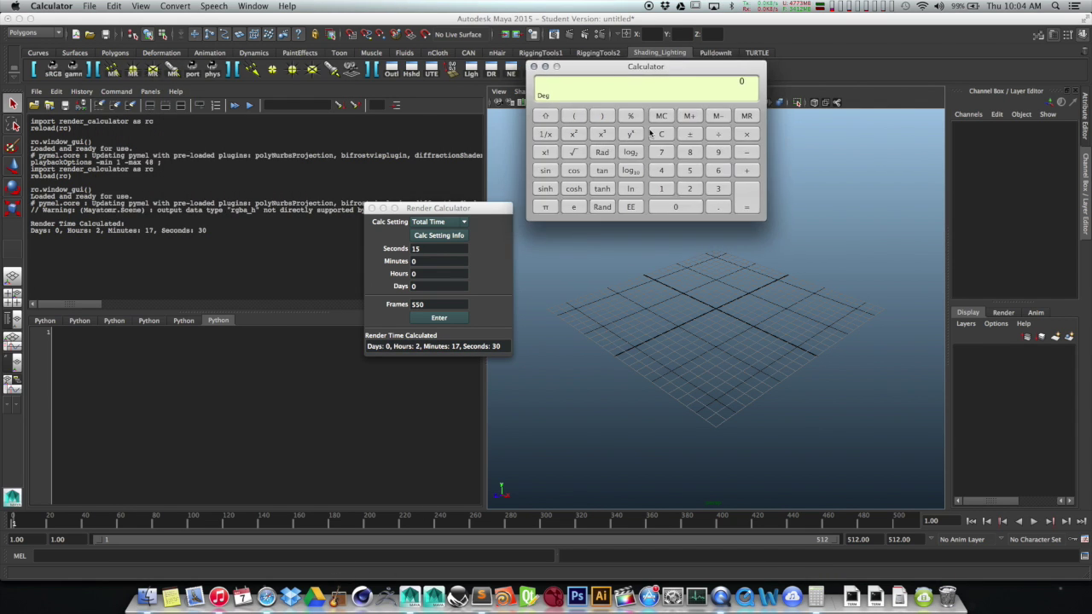
- Multiply 15 by 550 to get the total seconds, and move the macOS Calculator away from the Render Calculator
click(661, 189)
click(690, 170)
click(747, 134)
click(690, 171)
click(690, 170)
click(747, 205)
drag(684, 65, 880, 49)
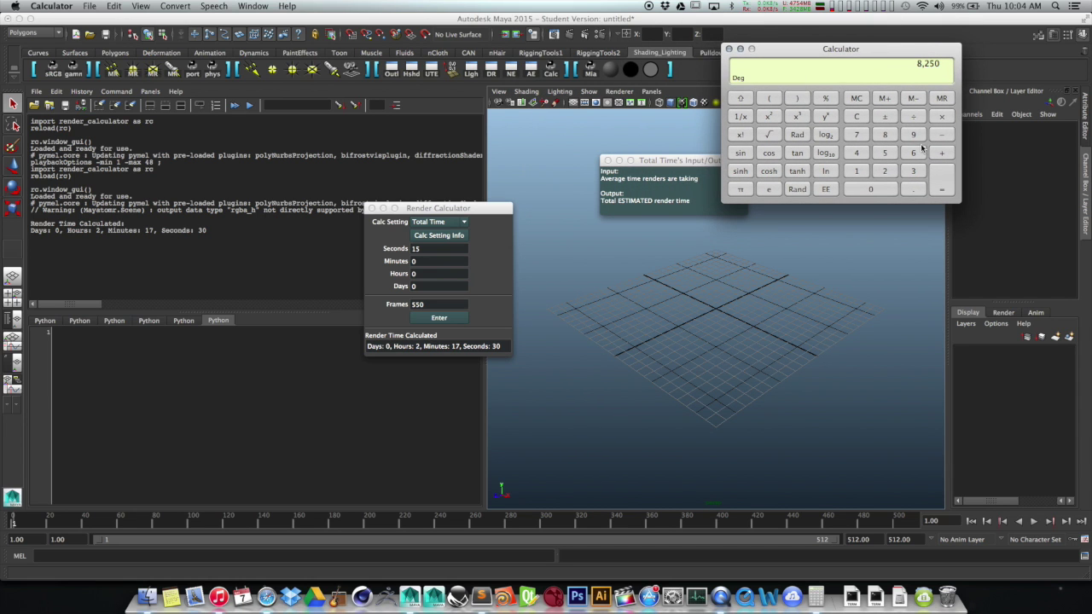
- Divide the total seconds by 60 twice to convert them to minutes and hours, and close the macOS Calculator
click(902, 118)
click(914, 153)
click(893, 186)
click(945, 183)
click(913, 117)
click(913, 152)
click(942, 185)
click(730, 50)
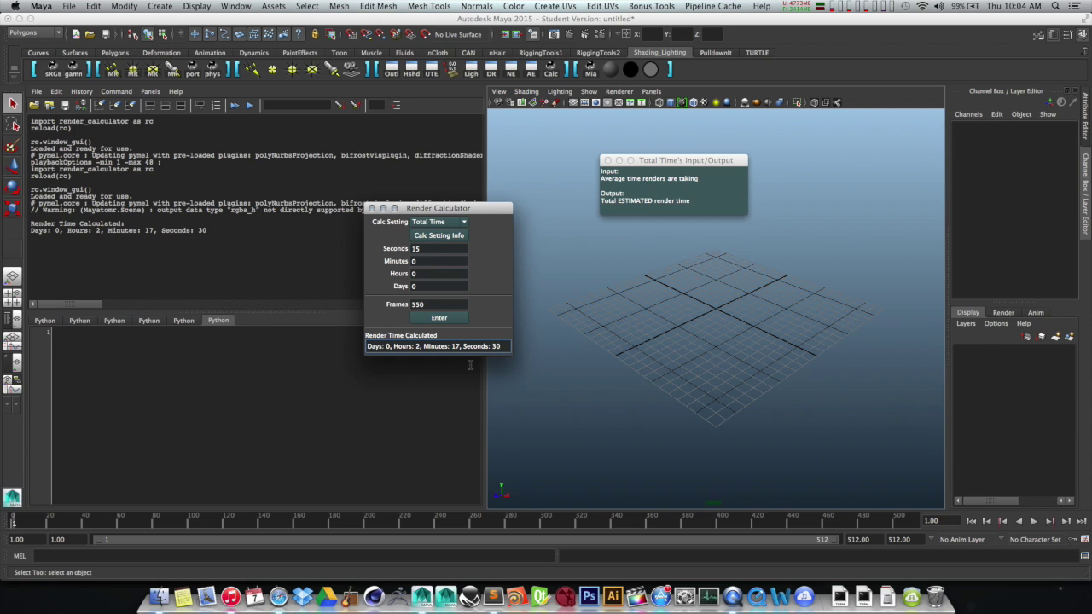
- Highlight the calculated render time and compare it with the output described in the Total Time info window
drag(503, 349, 273, 356)
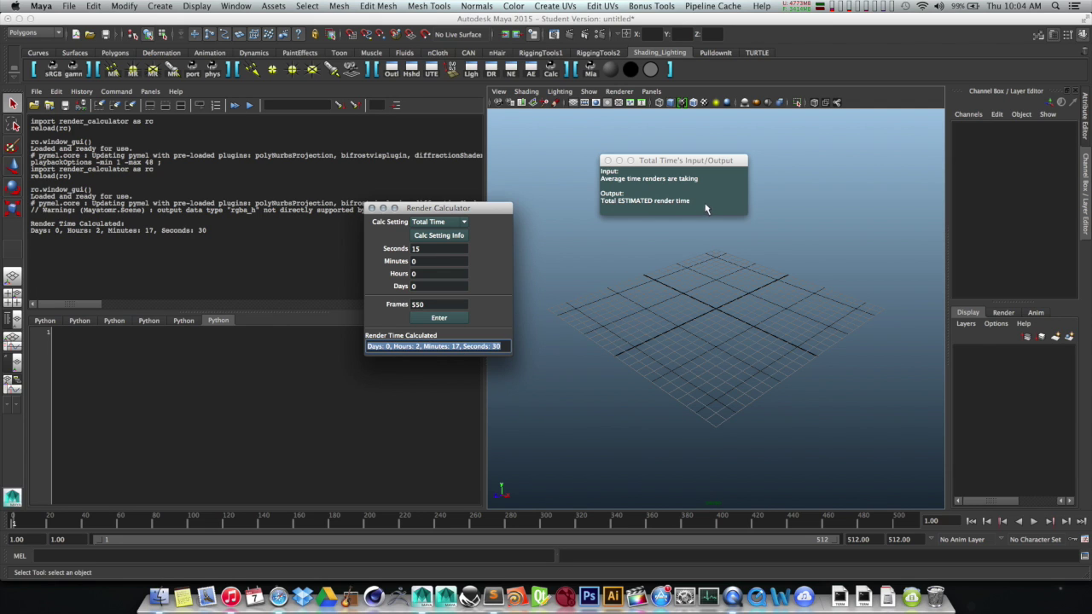
click(648, 204)
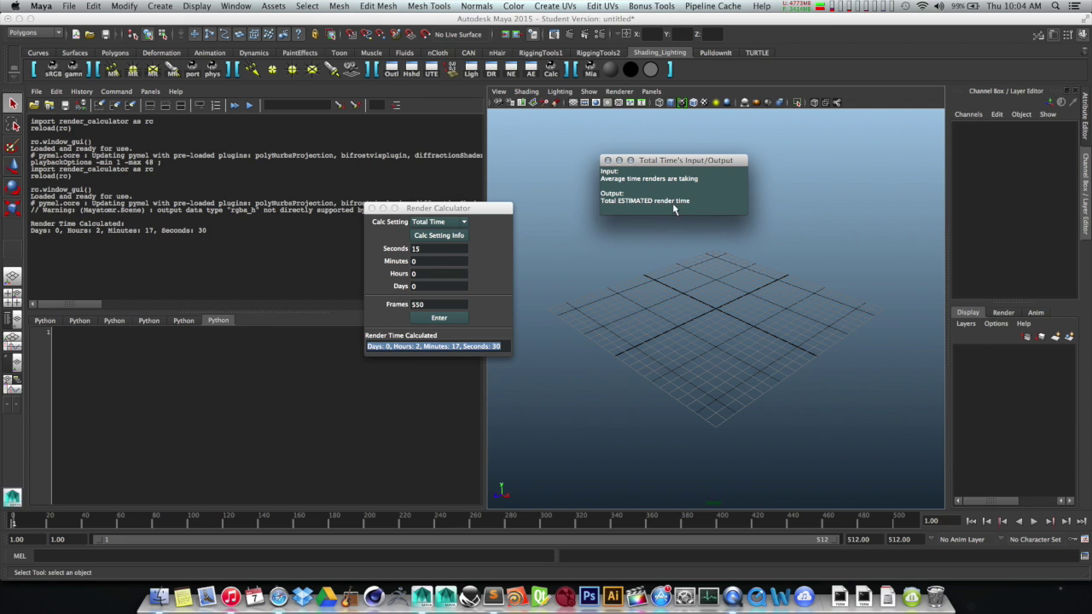
click(504, 352)
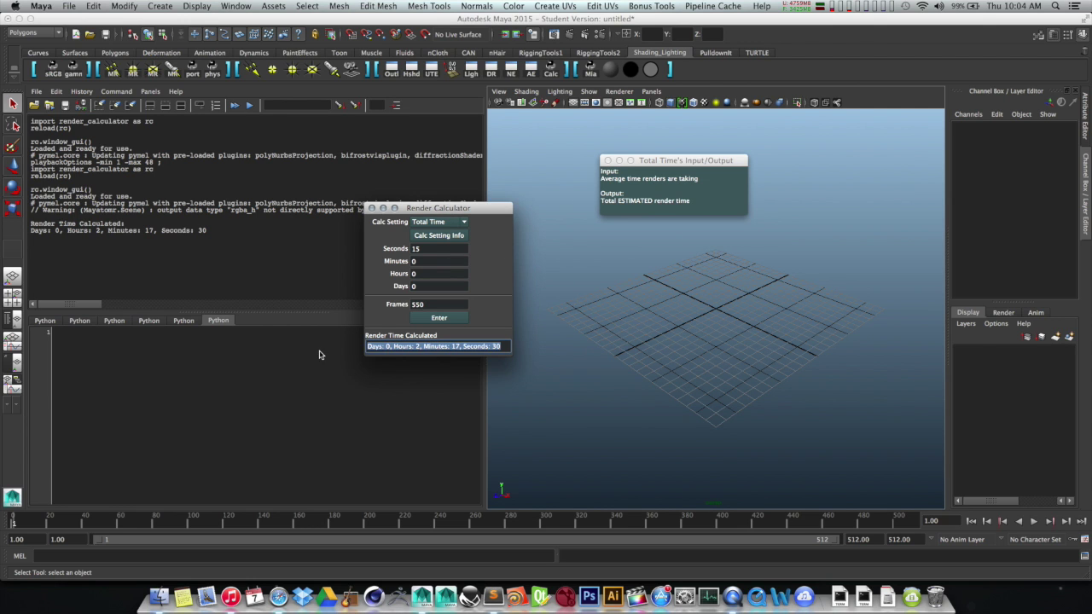
- Cycle the focus through the Render Calculator's fields back to Seconds, and move the calculator window higher on the screen
key(Tab)
key(Tab)
key(Tab)
key(Tab)
key(Tab)
key(Tab)
key(Tab)
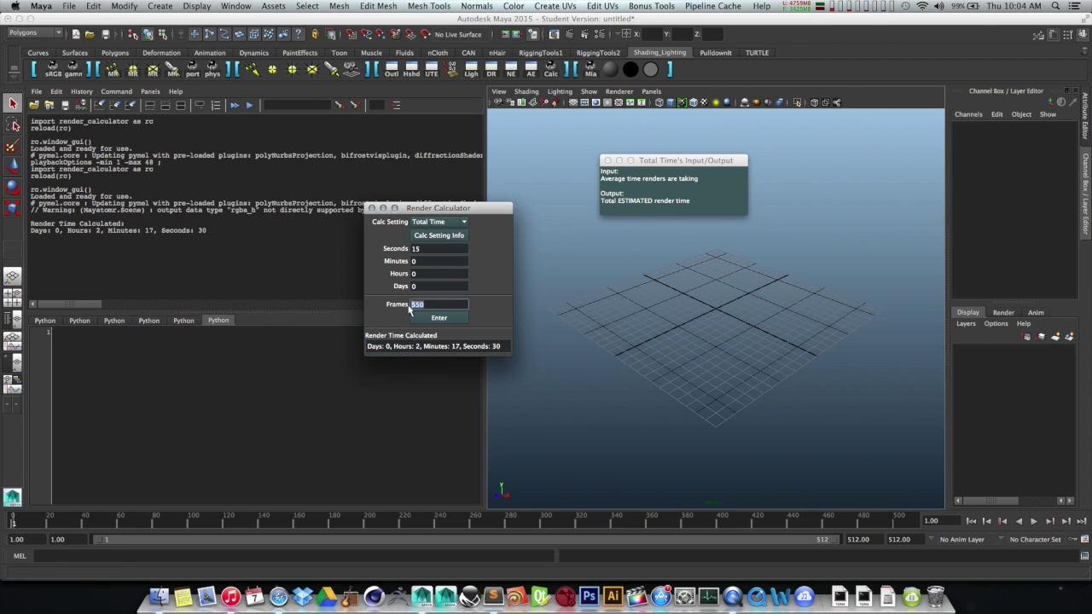
key(shift+Tab)
key(shift+Tab)
key(shift+Tab)
key(shift+Tab)
drag(475, 212, 492, 156)
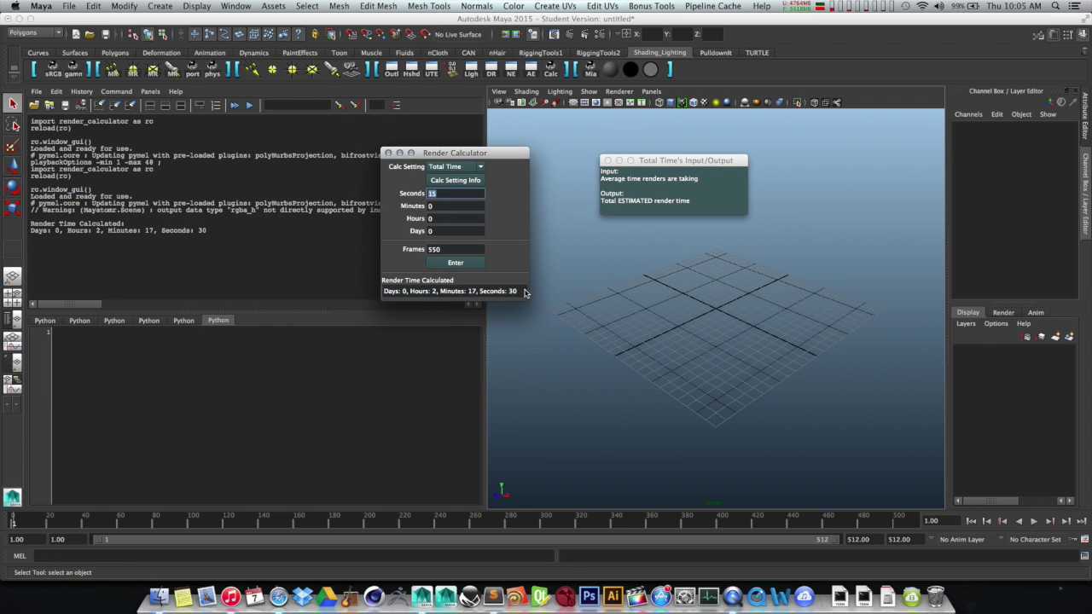
- Highlight the calculated render time and the Seconds value to review how the average frame time feeds the estimate
drag(524, 291, 168, 284)
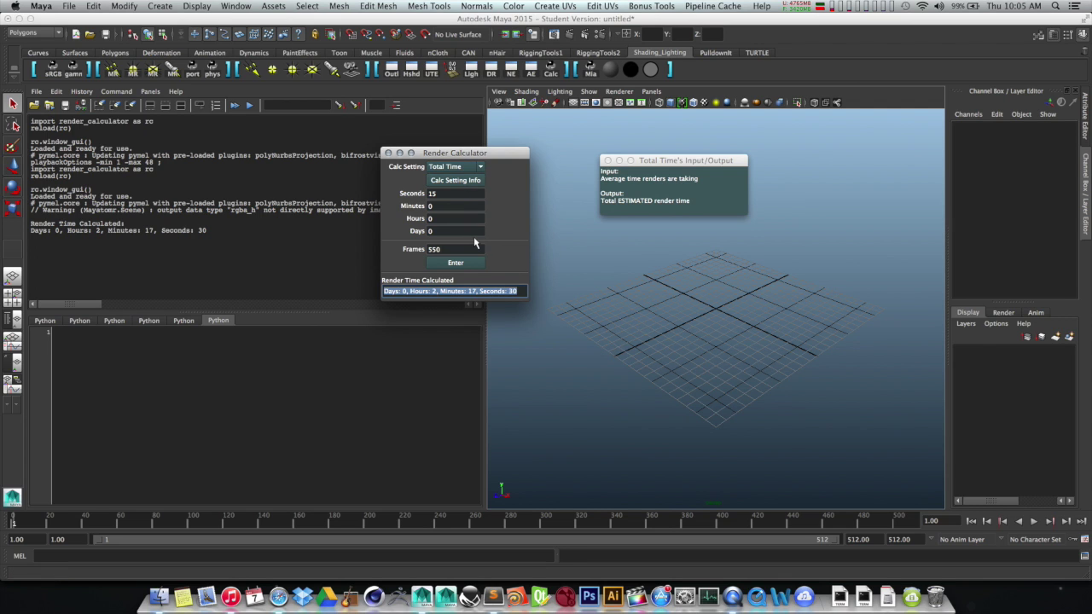
click(438, 194)
double_click(433, 193)
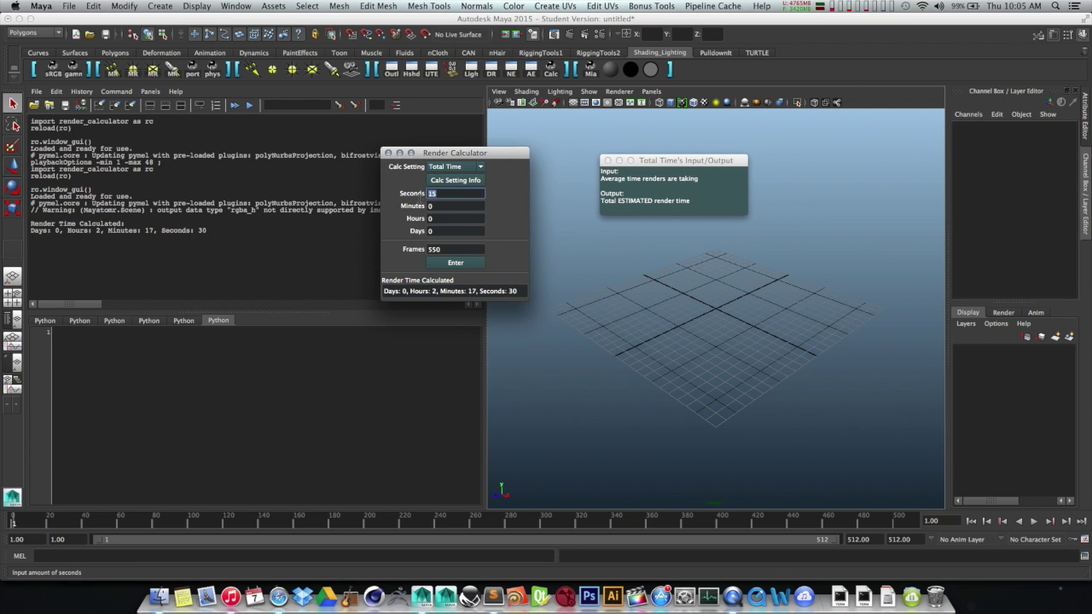
click(435, 195)
drag(432, 195, 419, 197)
double_click(460, 194)
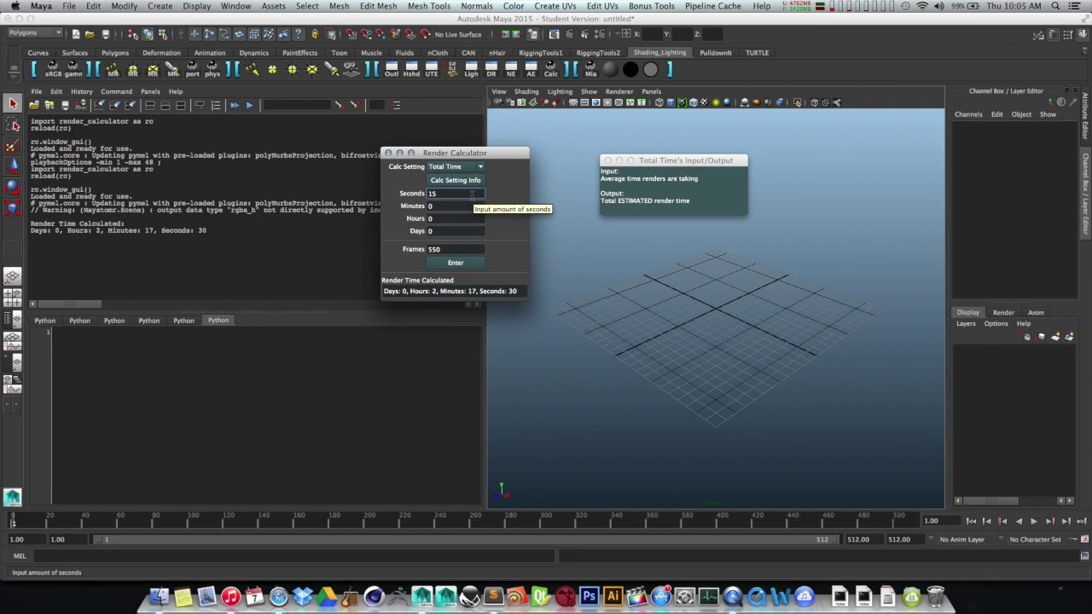
double_click(450, 194)
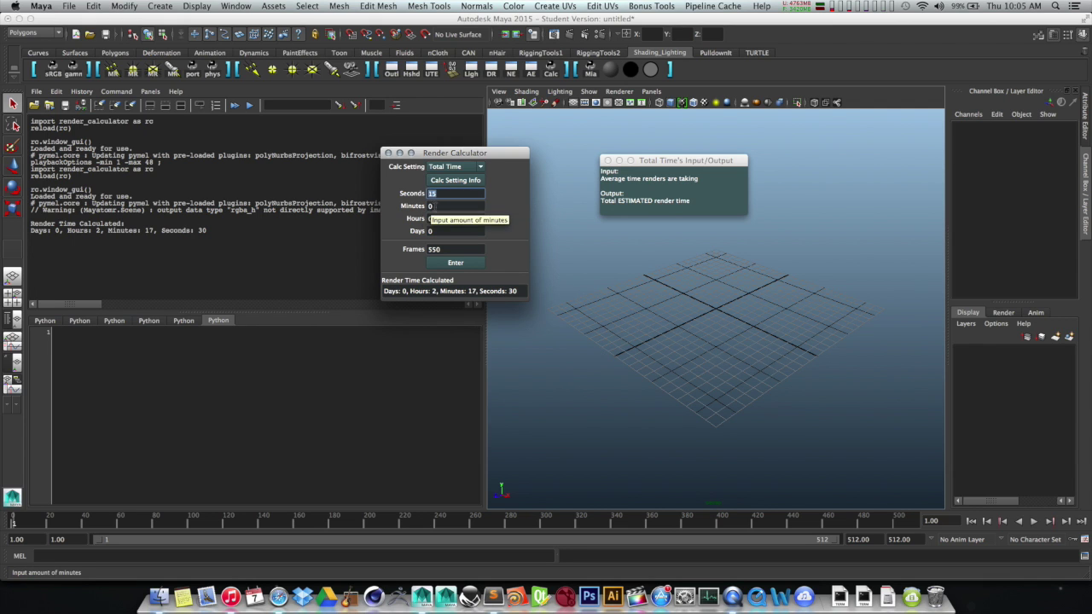
- Set Minutes to 1, clear Seconds, recalculate the total render time for 550 frames, and highlight the result
double_click(453, 207)
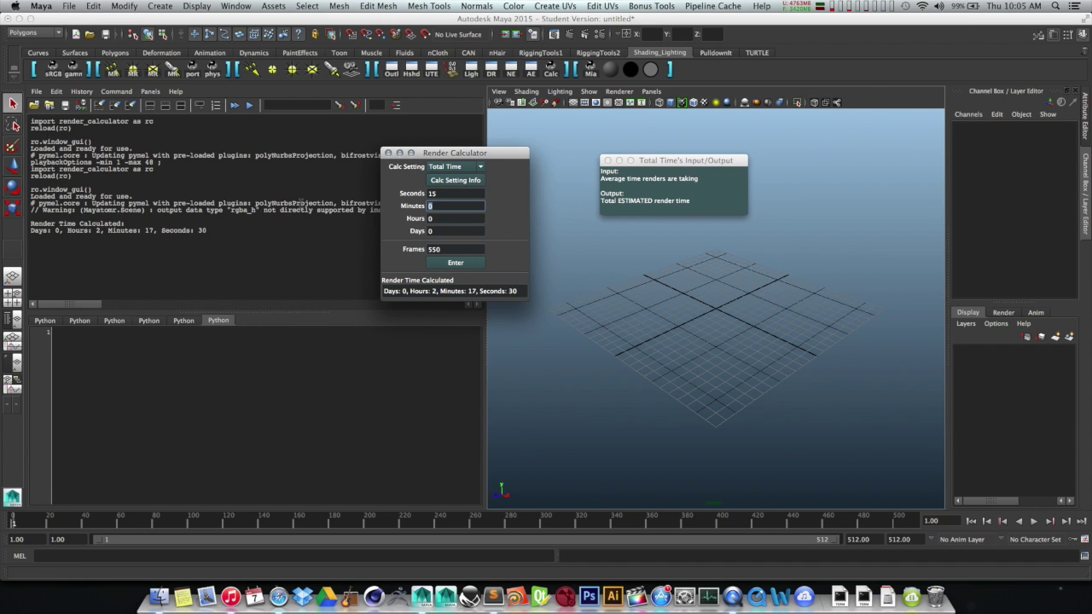
double_click(437, 194)
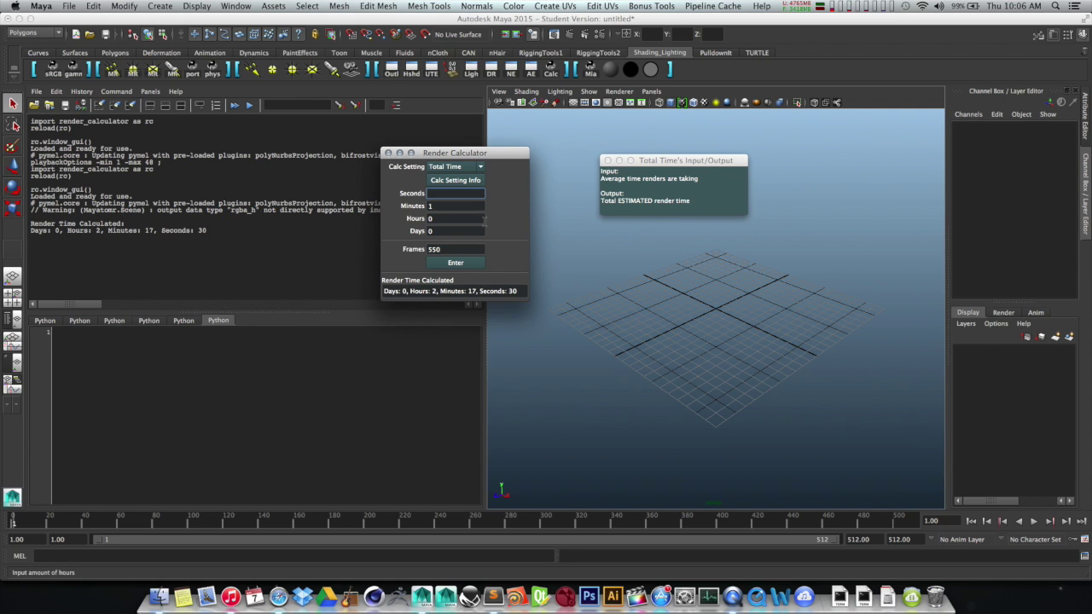
click(456, 263)
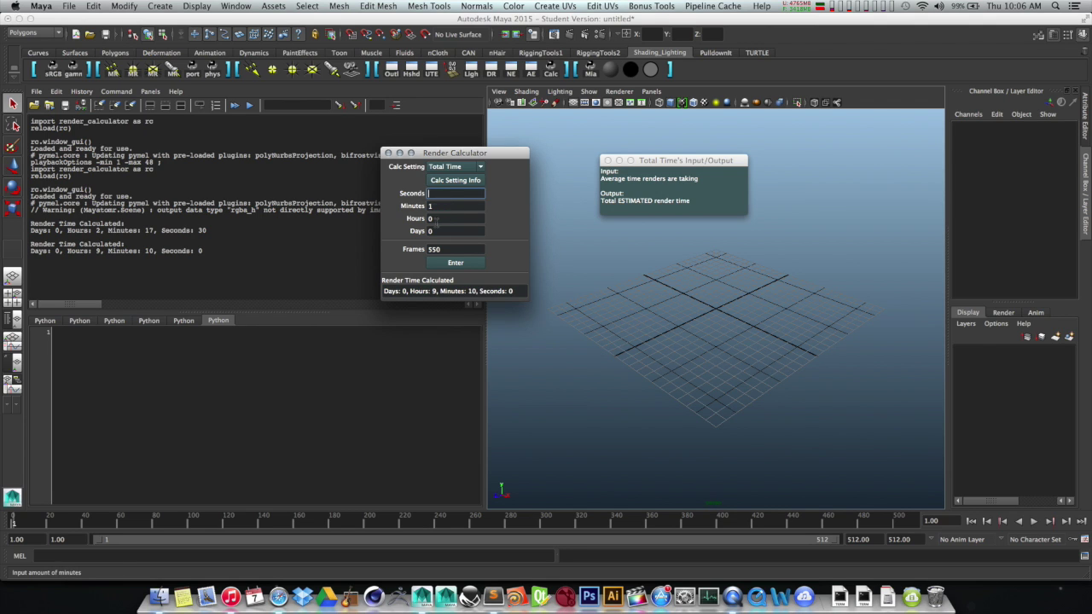
drag(514, 292, 368, 286)
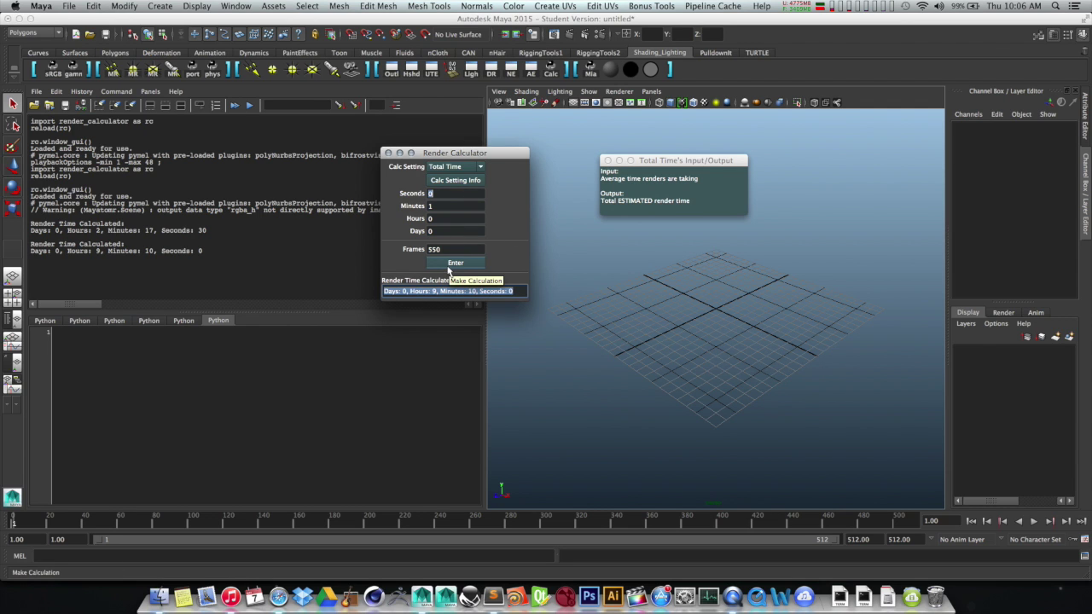
- Clear the Seconds field again and move the focus to Minutes to check how an empty time field is handled
click(456, 206)
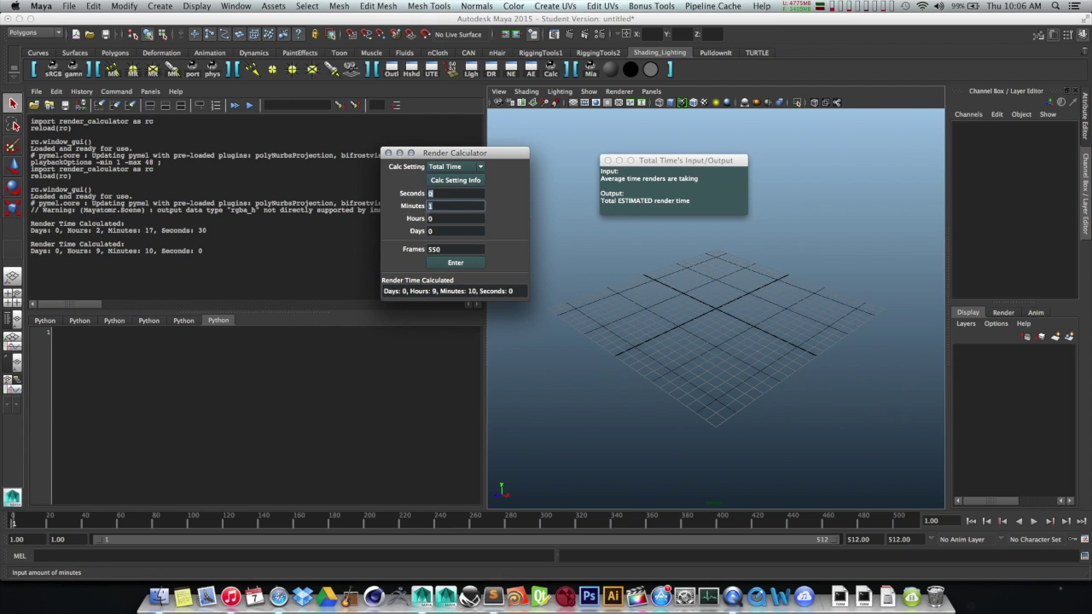
key(Tab)
click(430, 194)
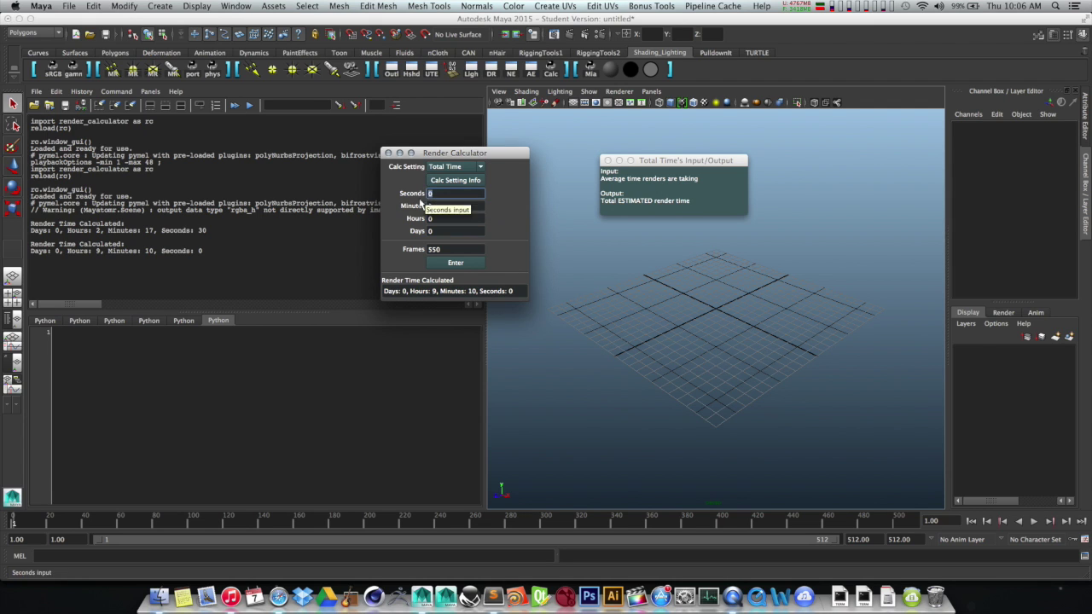
key(BackSpace)
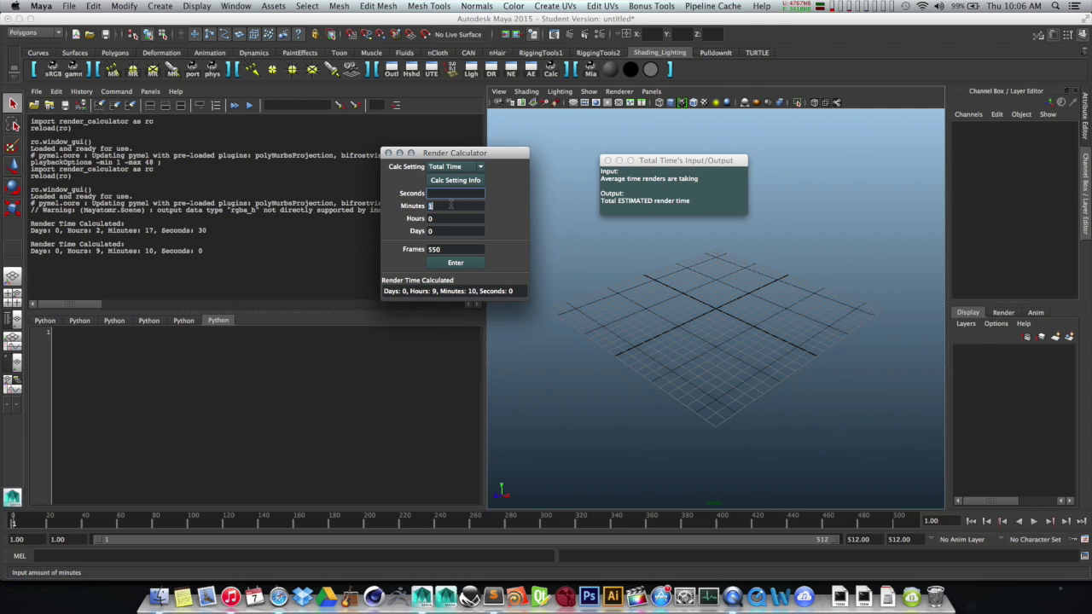
key(Tab)
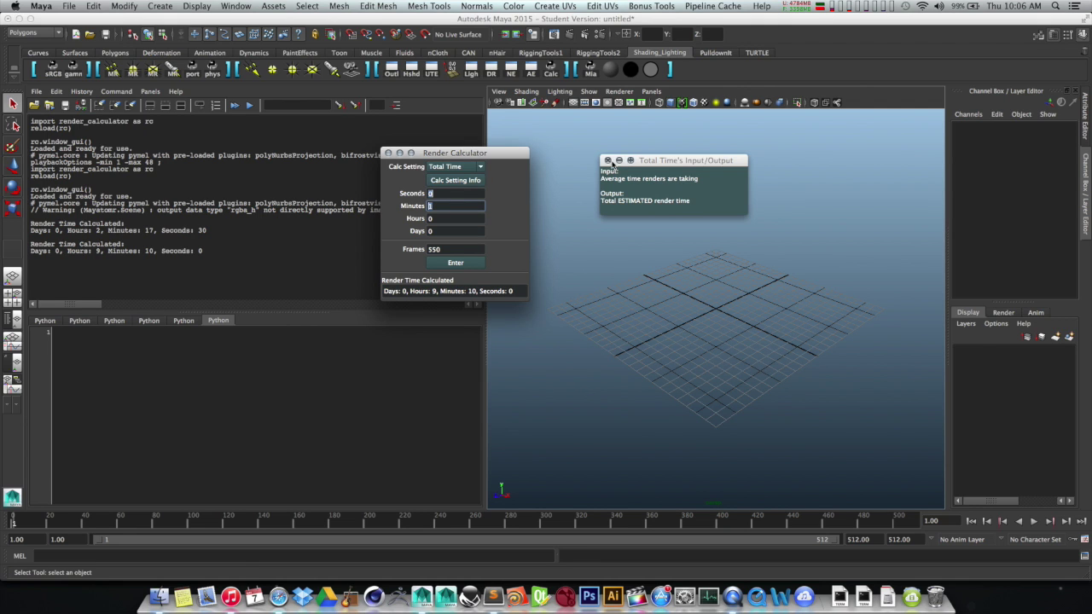
- Close the Total Time info window, switch the calc setting to Average Time, and open that setting's input/output info
click(607, 160)
click(452, 167)
click(474, 178)
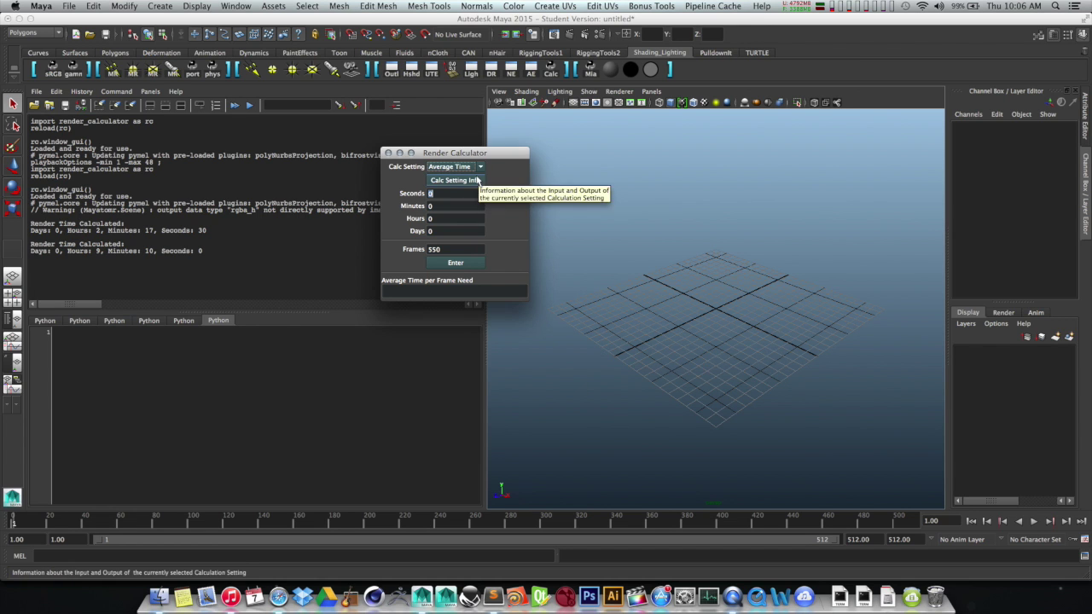
click(455, 180)
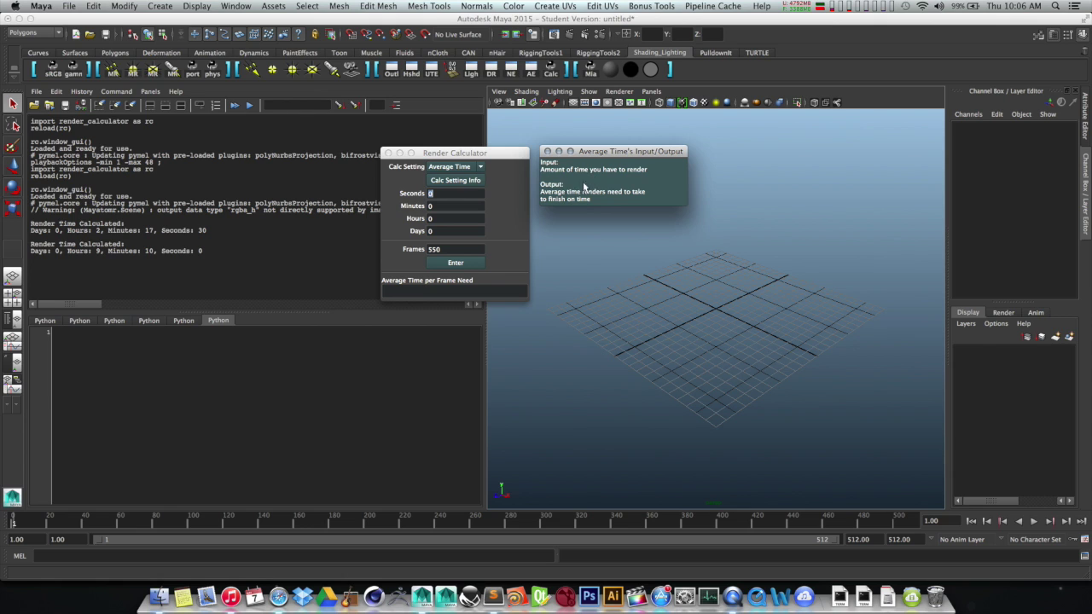
- Calculate the average time per frame for 12 hours over 550 frames, and highlight the result, including its minutes and seconds
click(447, 217)
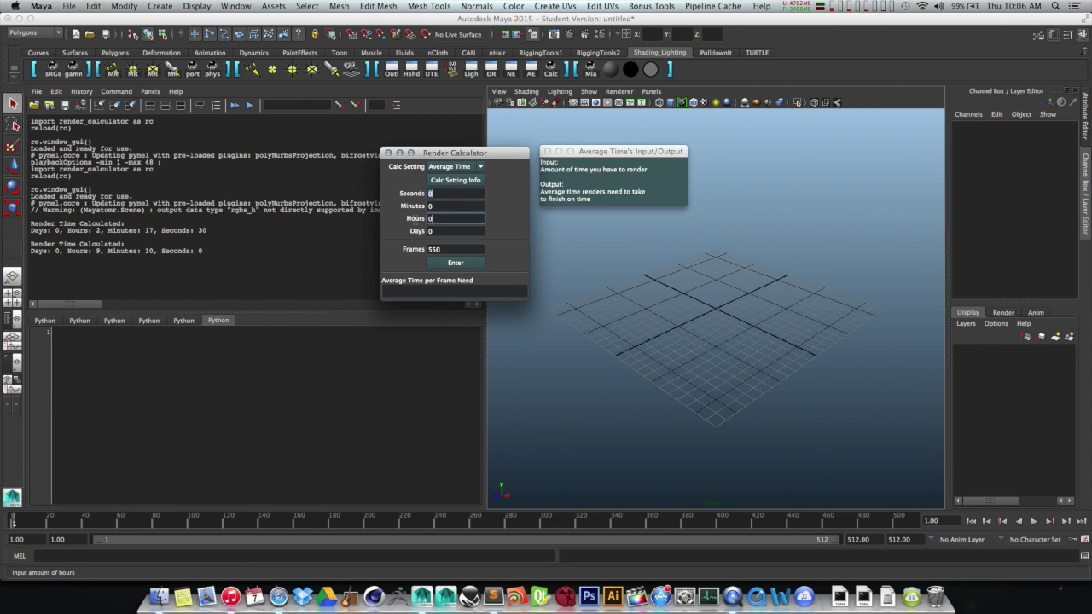
text(12)
click(474, 263)
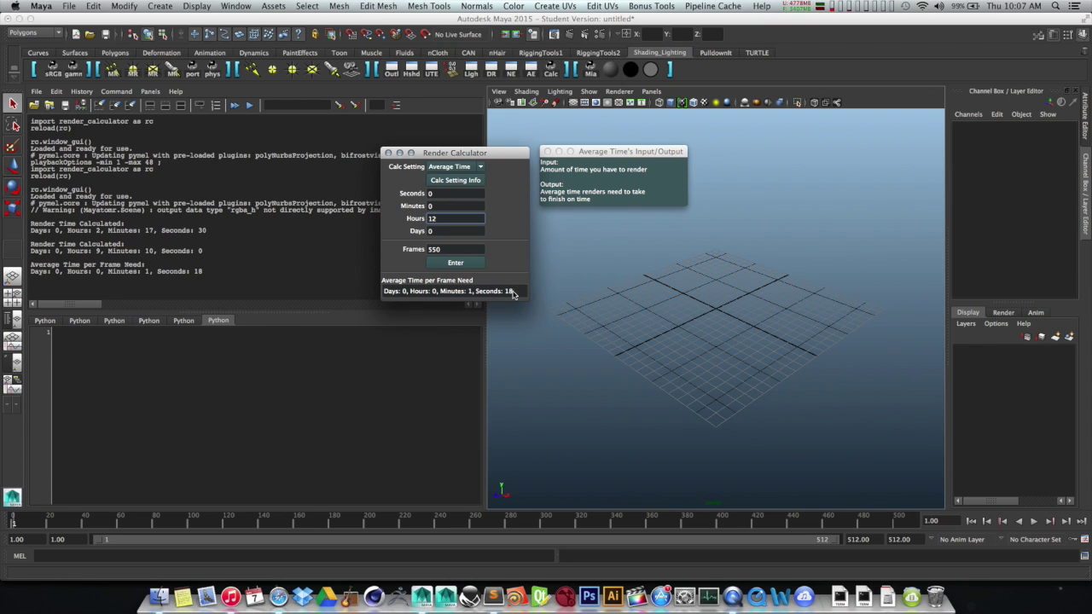
drag(517, 290, 384, 292)
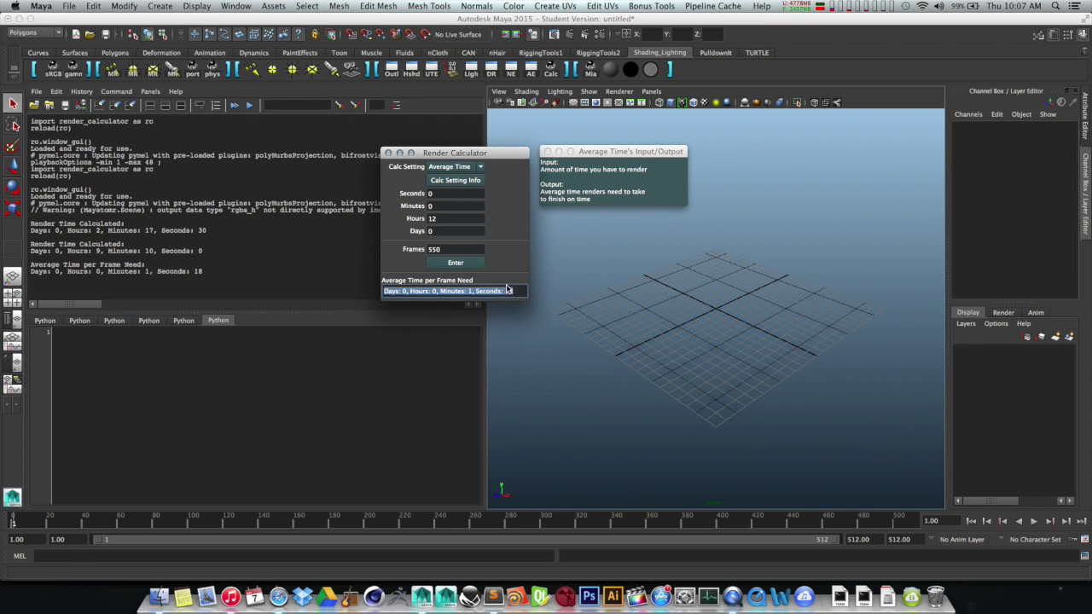
drag(516, 292, 438, 298)
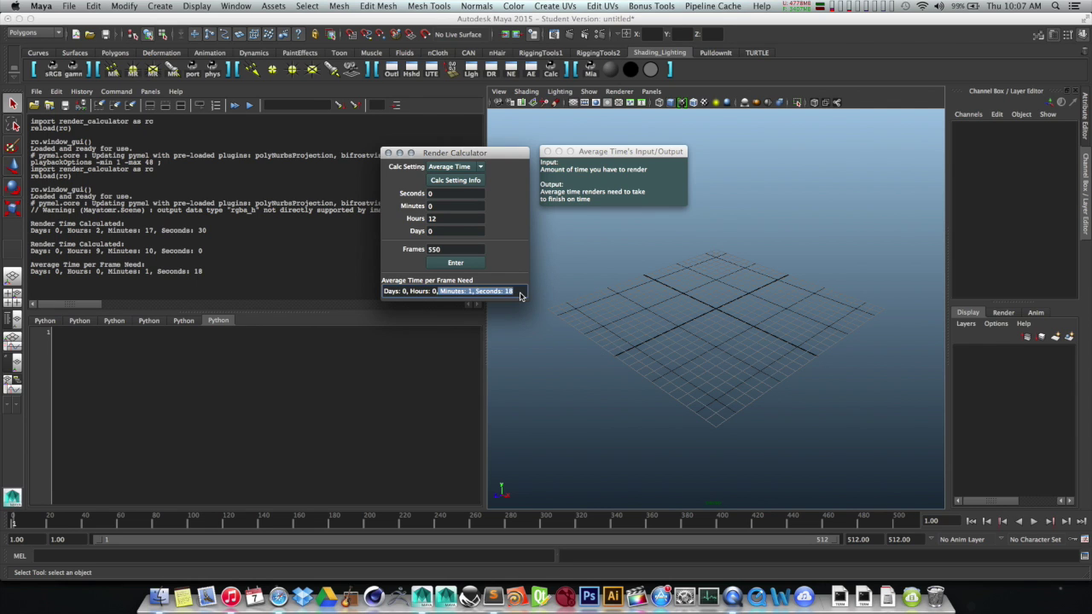
click(477, 294)
drag(518, 304, 468, 299)
- Set Hours to 22, recalculate the average time per frame, and highlight the minutes and seconds of the result
click(458, 220)
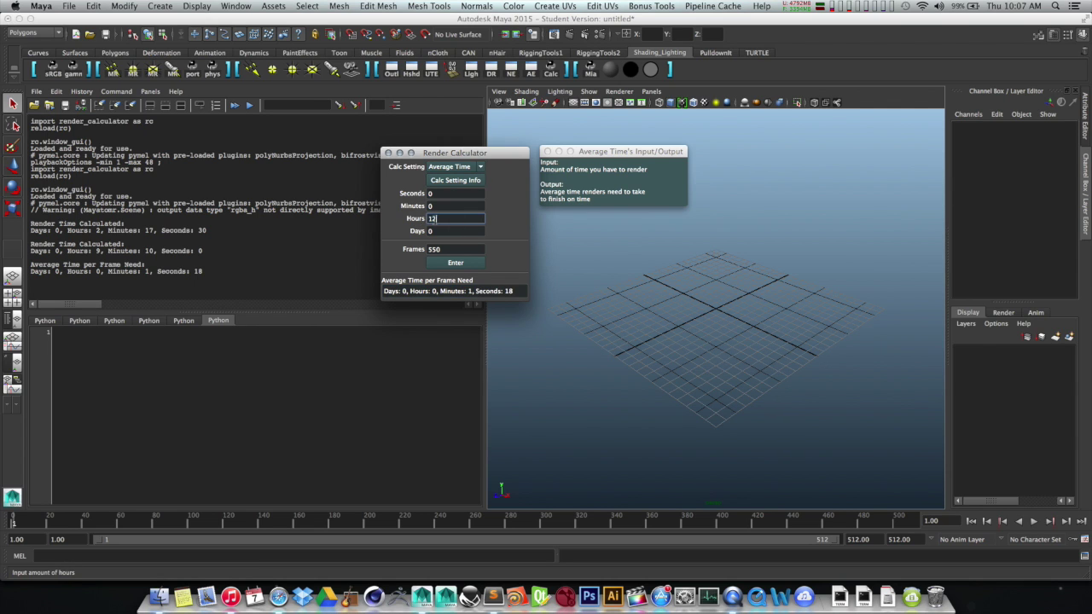
double_click(440, 220)
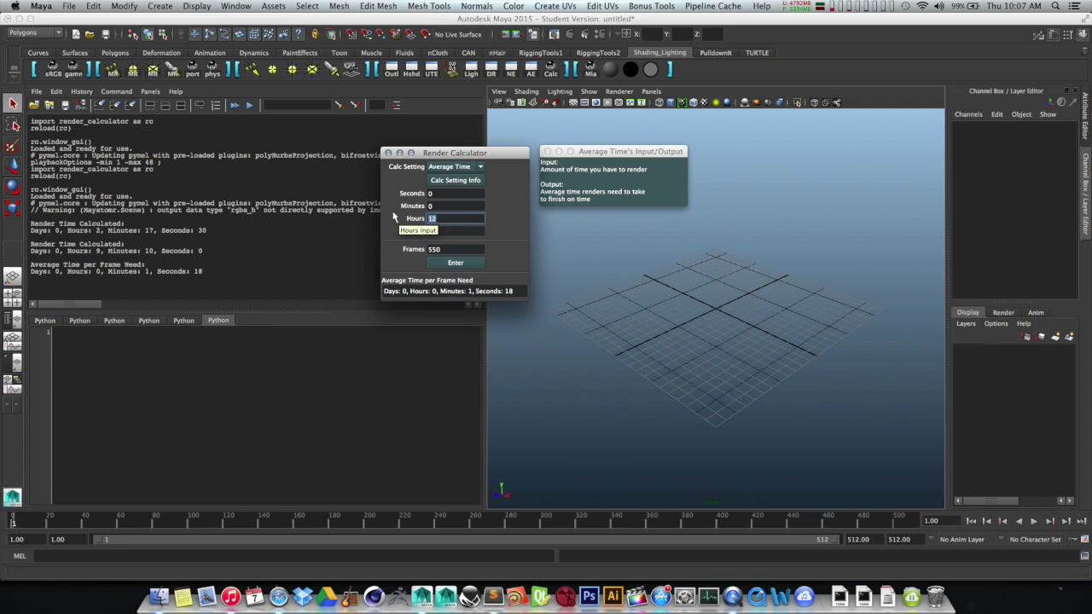
key(Tab)
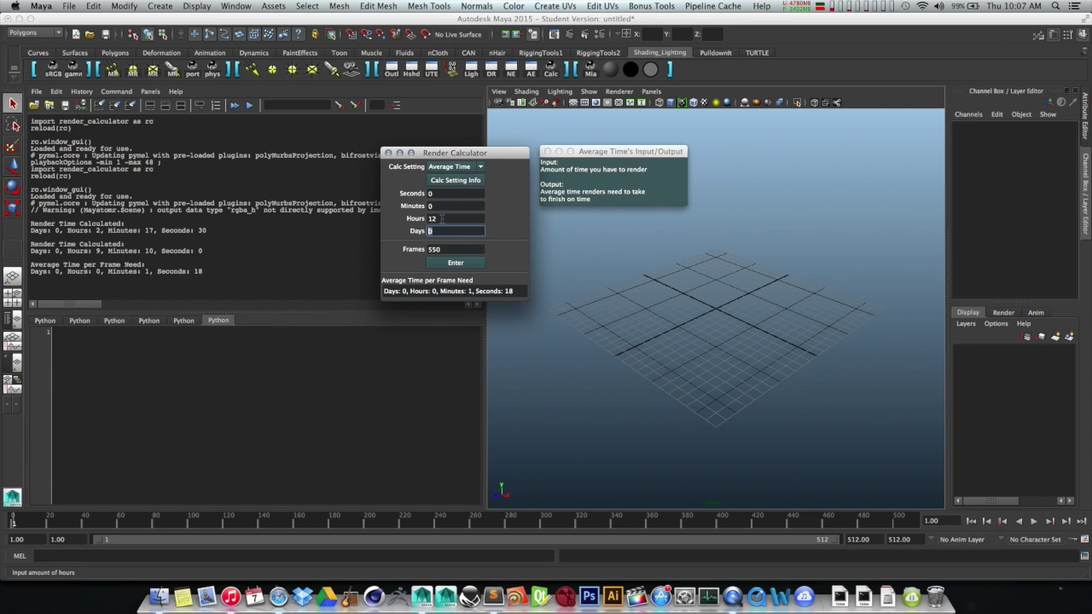
key(shift+Tab)
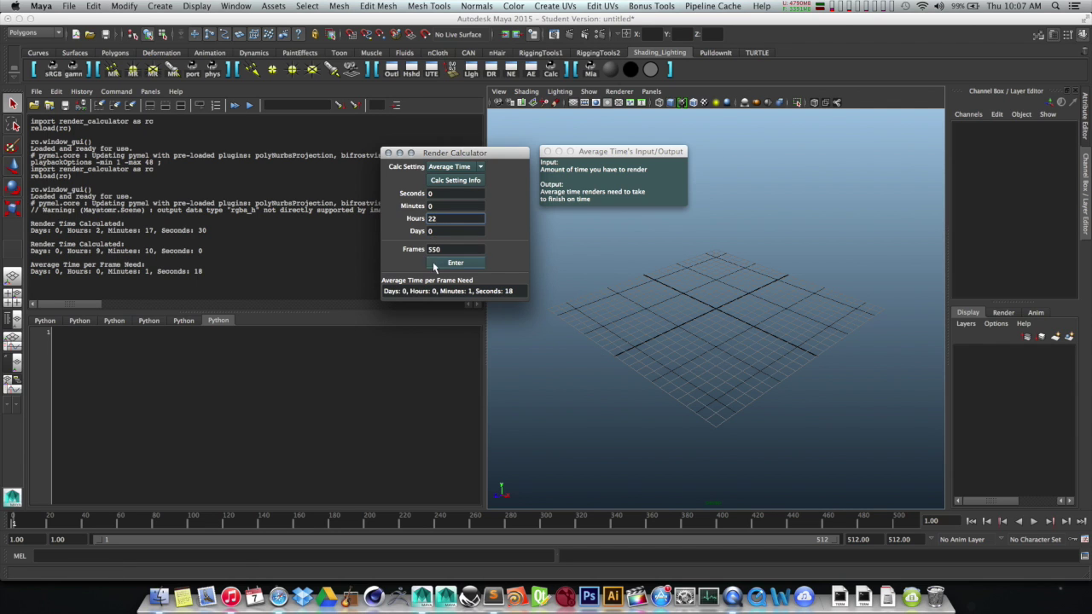
drag(447, 219, 359, 223)
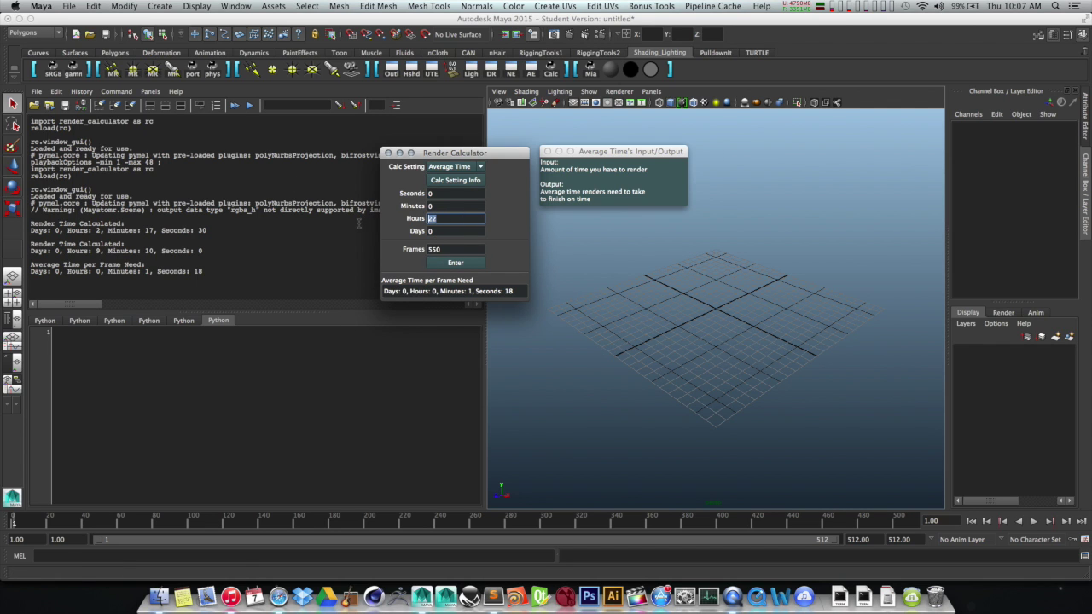
click(456, 263)
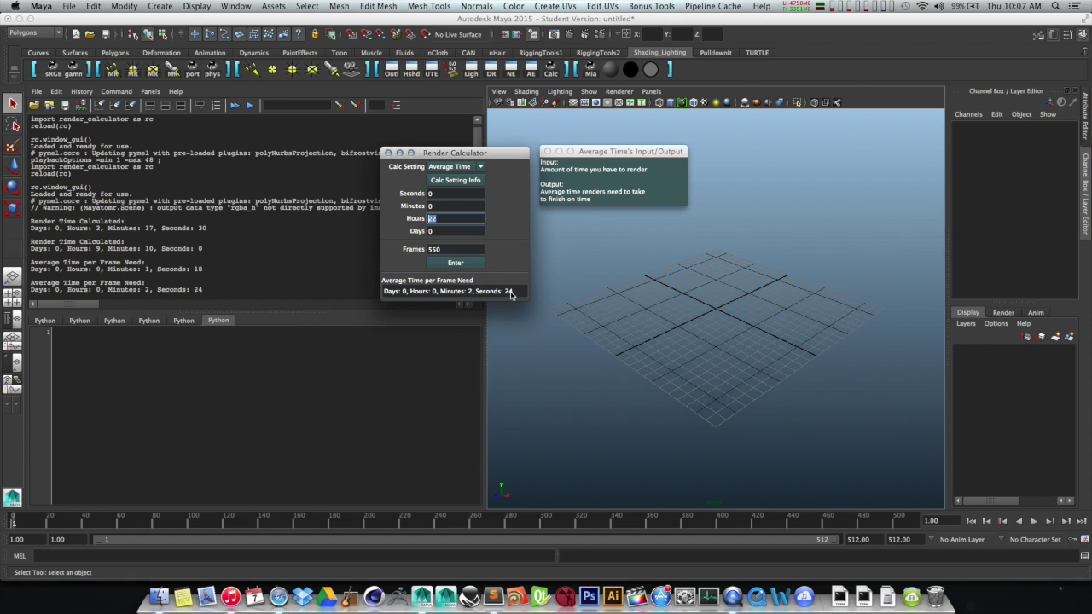
drag(513, 291, 467, 300)
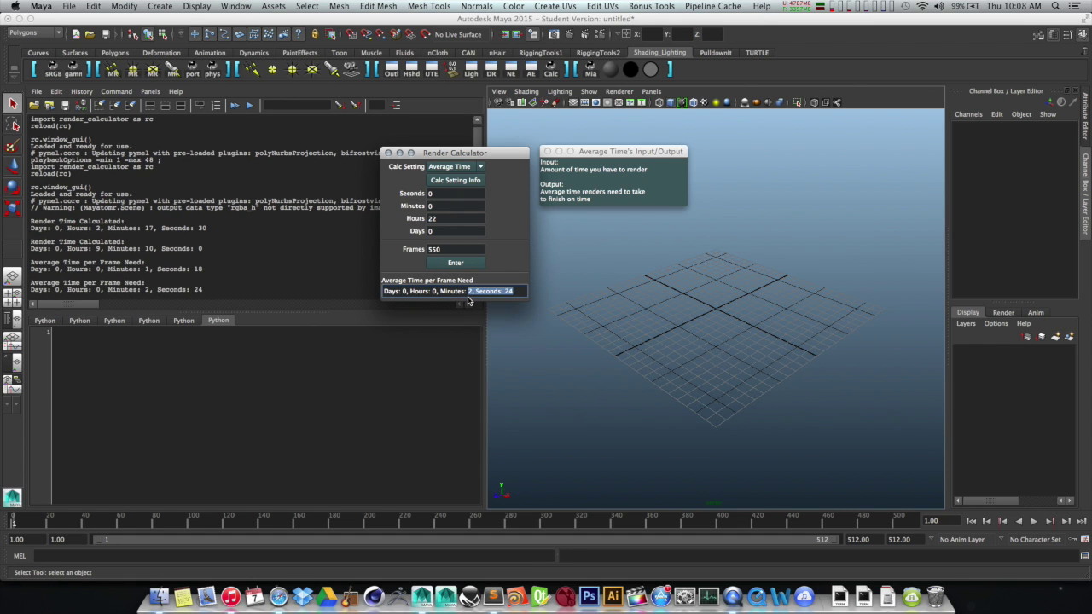
- Set Hours to 0 and Days to 1, recalculate the average time per frame, and highlight the result
double_click(433, 219)
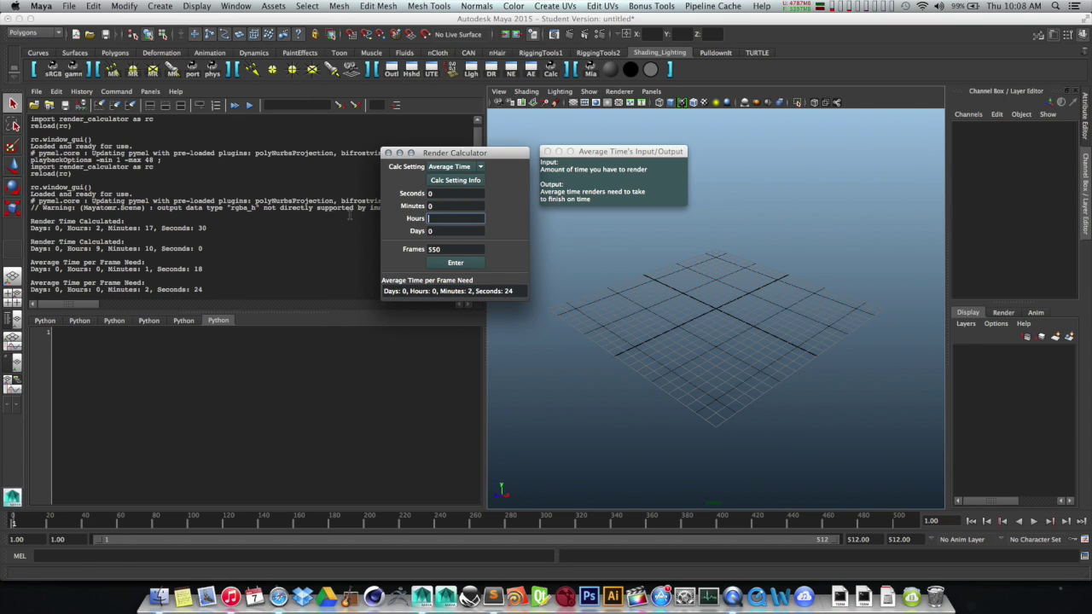
text(0)
key(Tab)
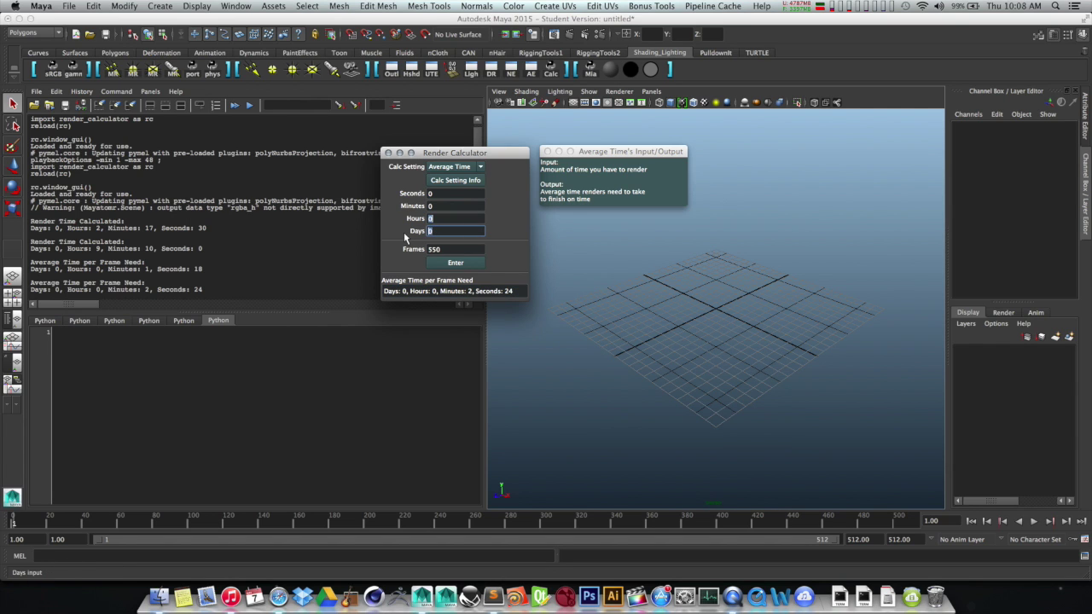
text(1)
click(445, 263)
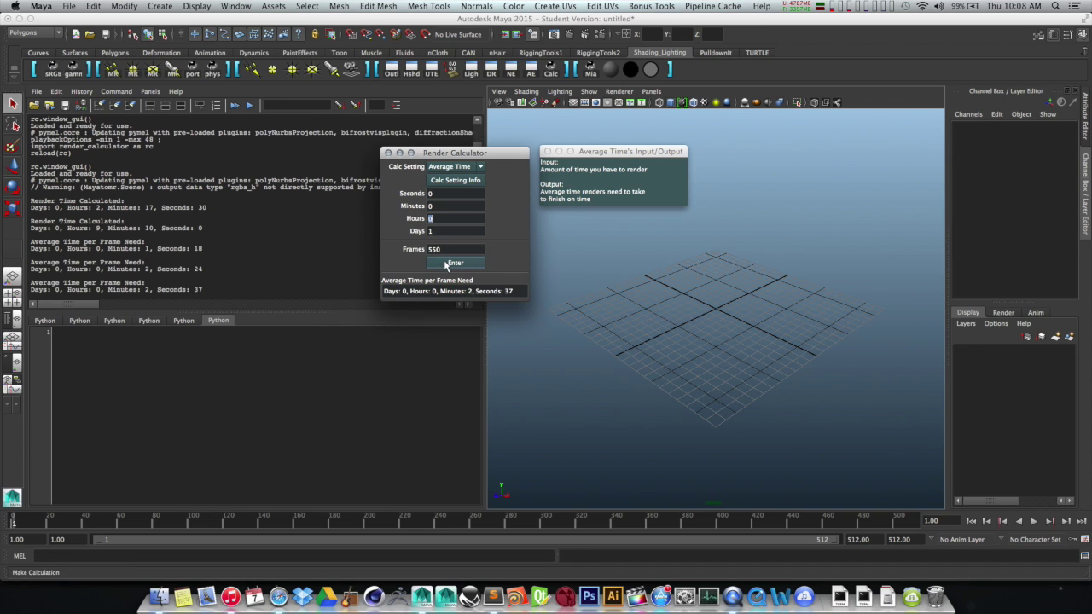
double_click(508, 293)
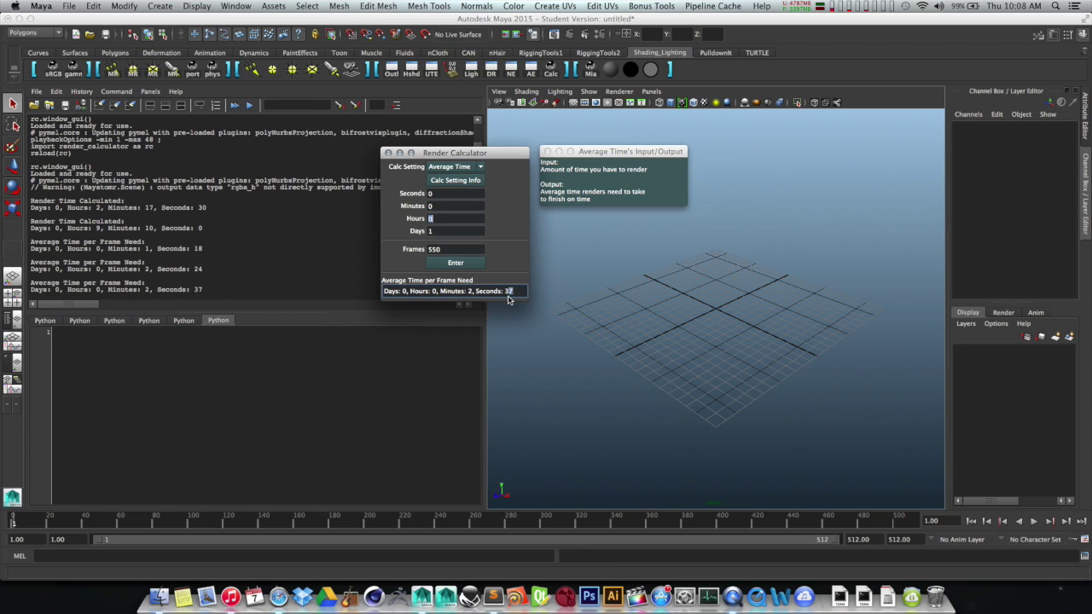
drag(509, 298, 423, 306)
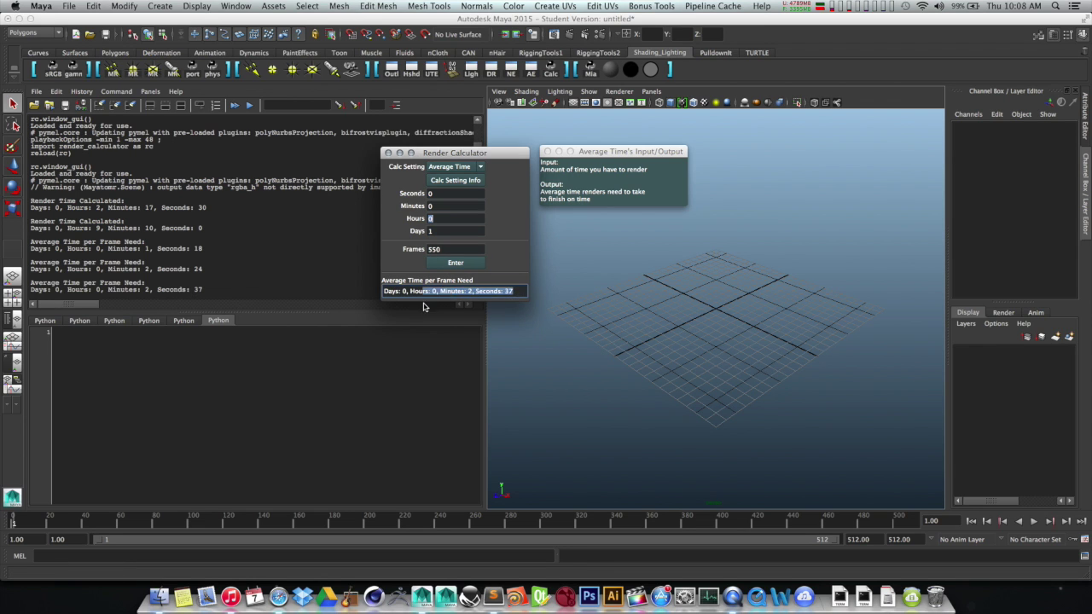
- Highlight the frame count, reset Days to 0, and highlight the calculated average time per frame for review
drag(441, 249, 408, 254)
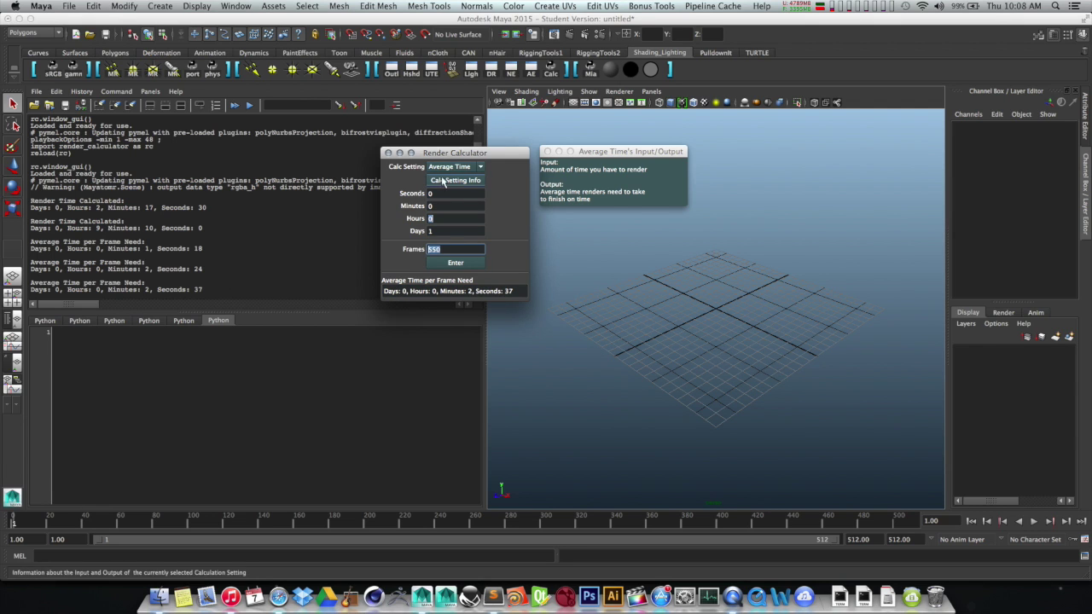
double_click(432, 231)
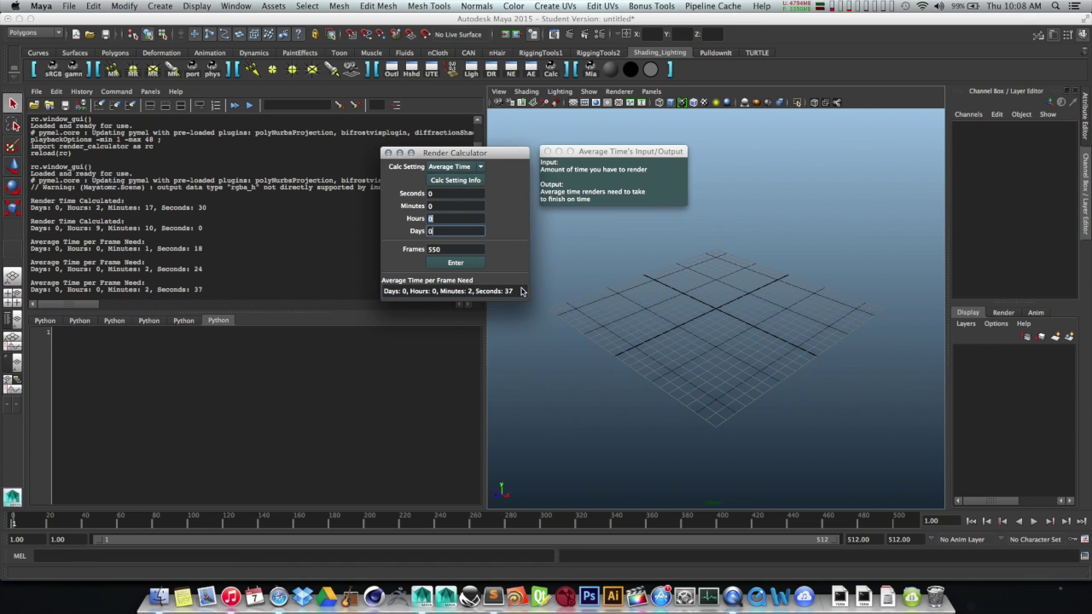
drag(524, 292, 313, 285)
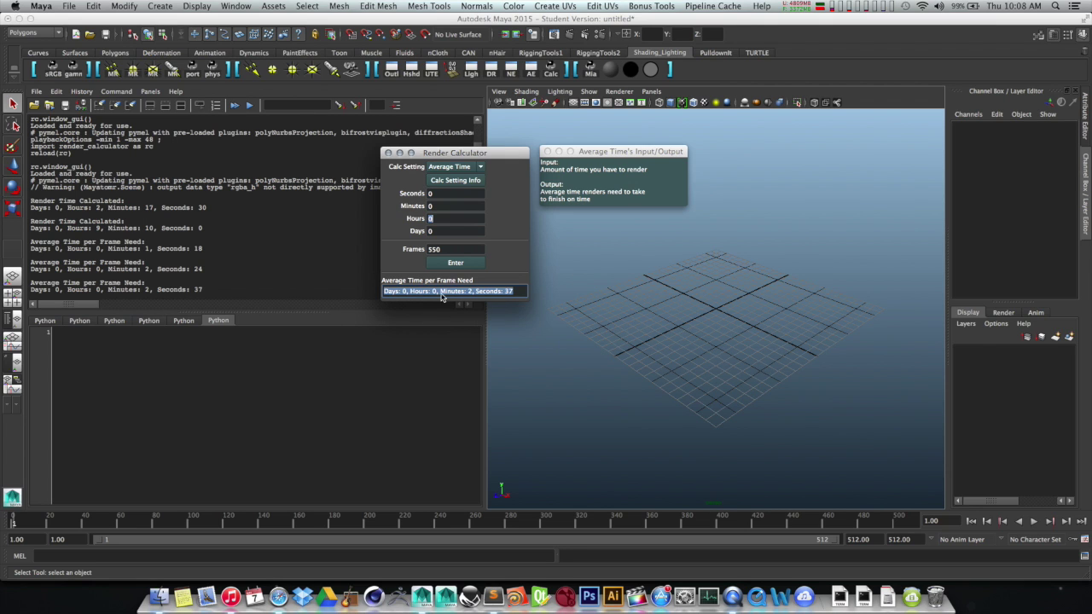
click(521, 294)
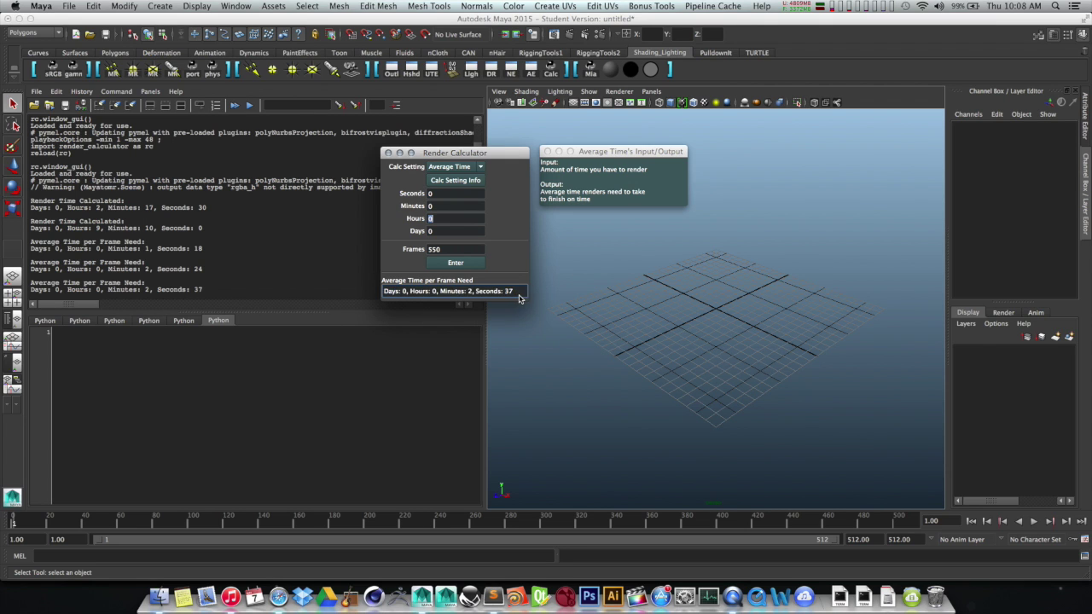
drag(520, 294, 197, 261)
- Set Frames to 4400 and Seconds to 6, and run the Average Time calculation
double_click(453, 249)
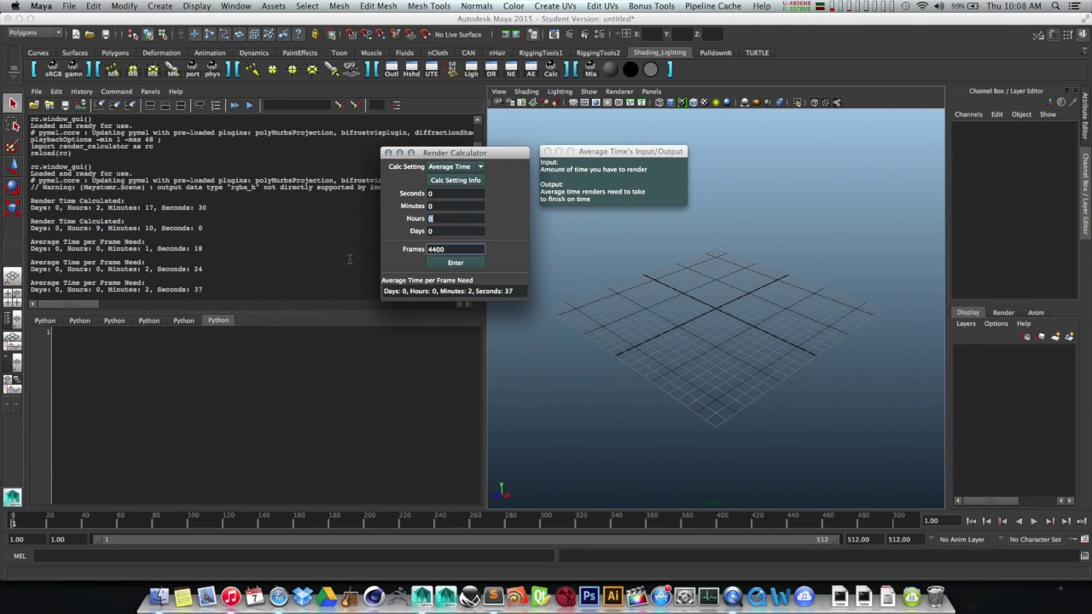
key(Return)
key(Tab)
key(Tab)
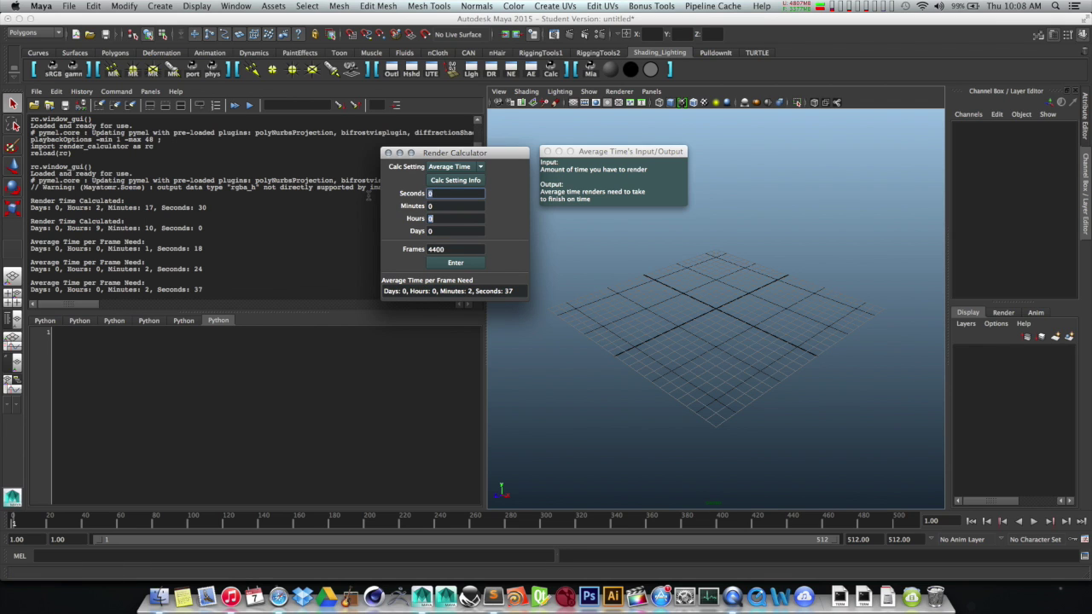
text(6)
click(455, 262)
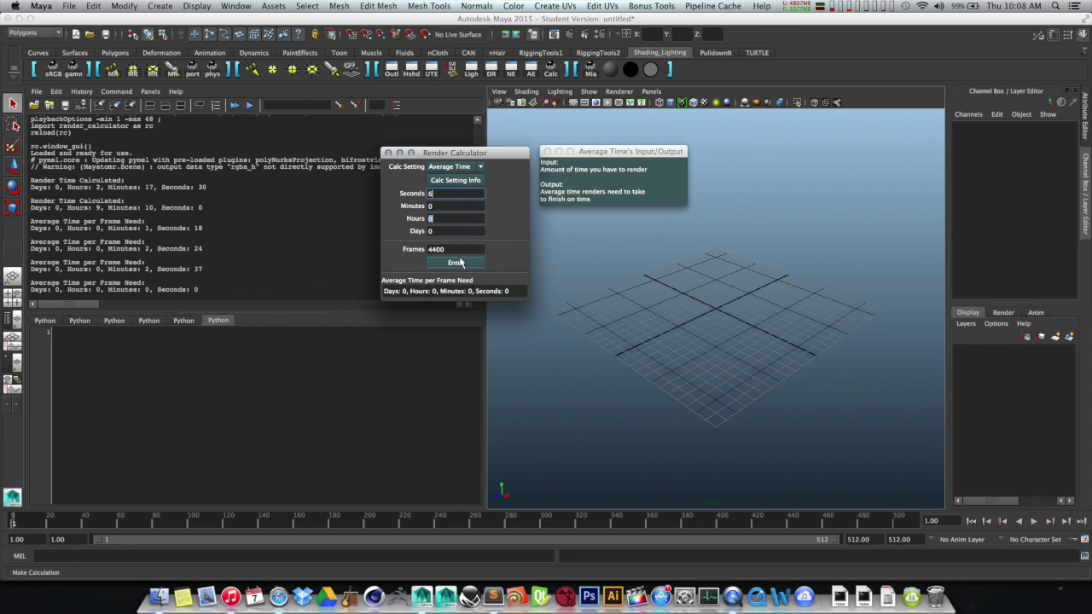
- Switch the calc setting to Total Time and calculate the total render time for 6 seconds per frame
click(478, 166)
click(460, 179)
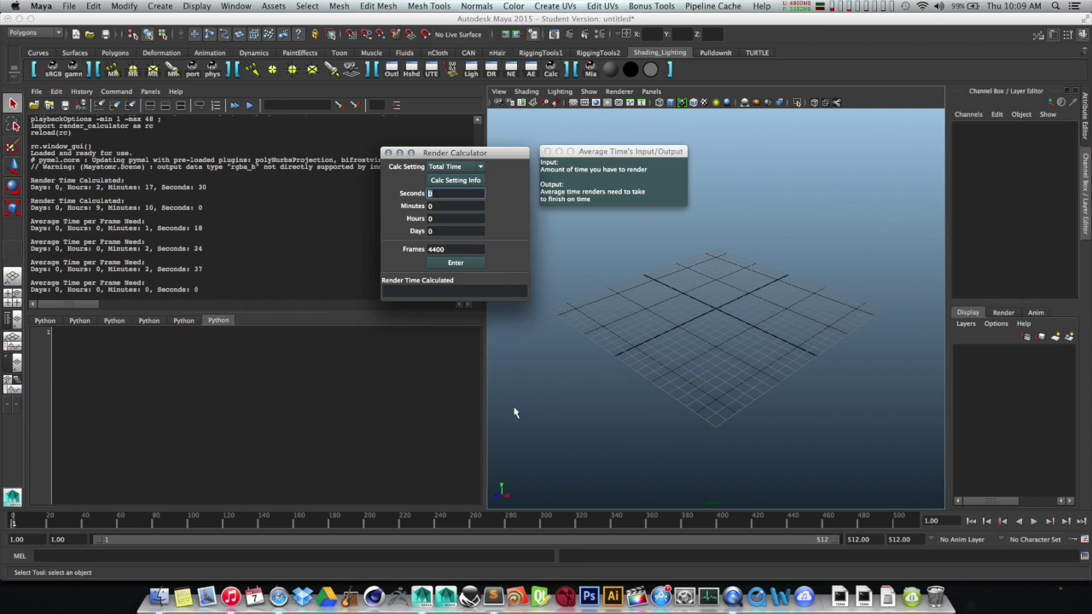
text(6)
click(453, 264)
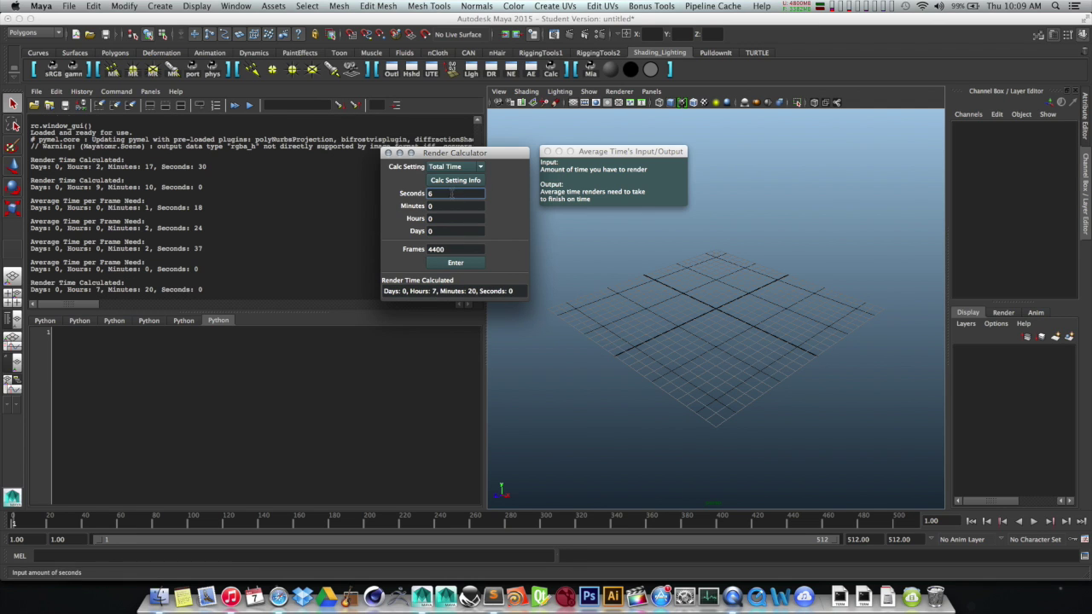
- Set Seconds to 7, recalculate the total render time for 4400 frames, and close the Average Time info window
double_click(452, 193)
text(7)
click(455, 263)
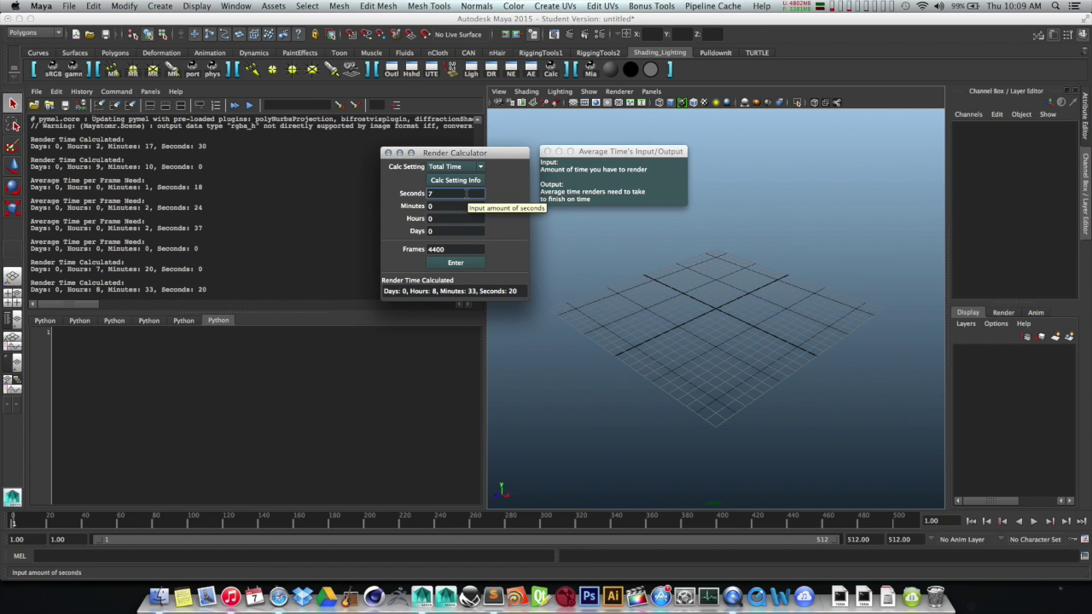
drag(558, 157, 561, 162)
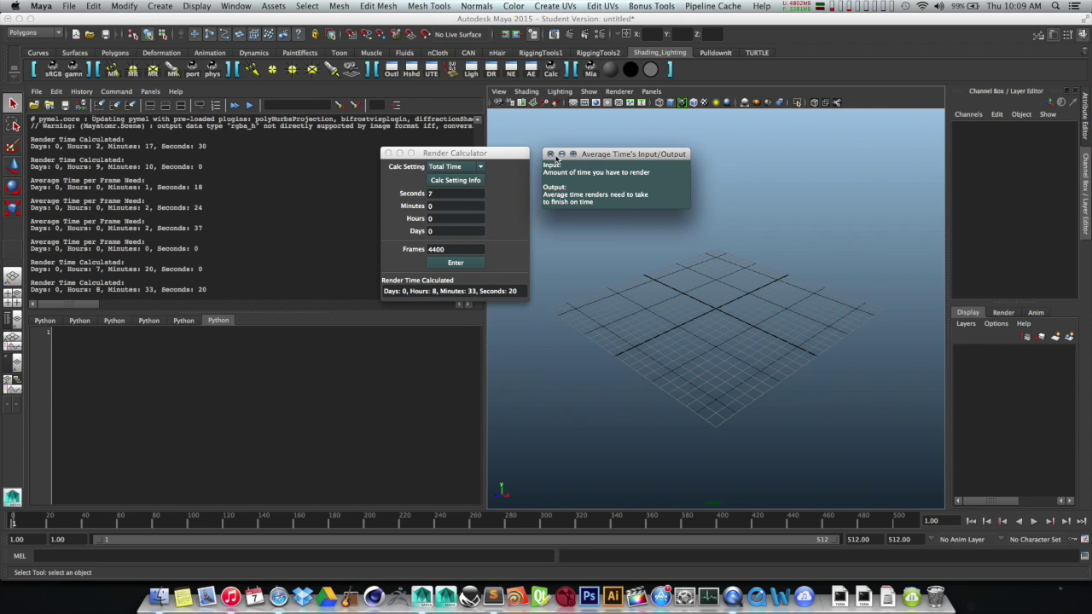
click(550, 154)
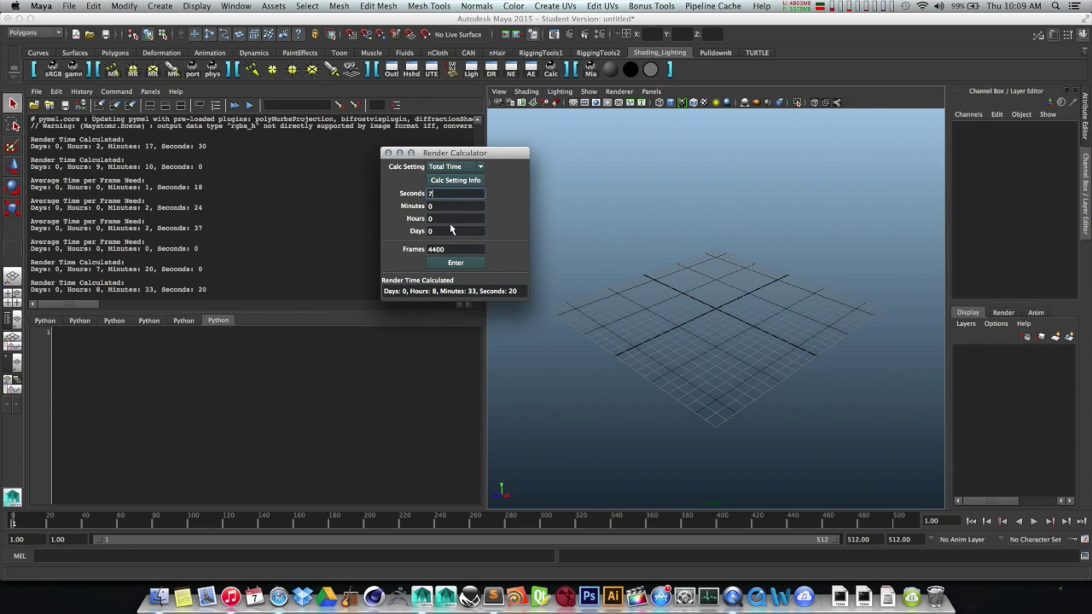
- Clear the Seconds field, try 6 in it, reset it to 0, and enter 6 in Minutes
key(BackSpace)
click(443, 205)
drag(444, 207, 383, 227)
double_click(440, 193)
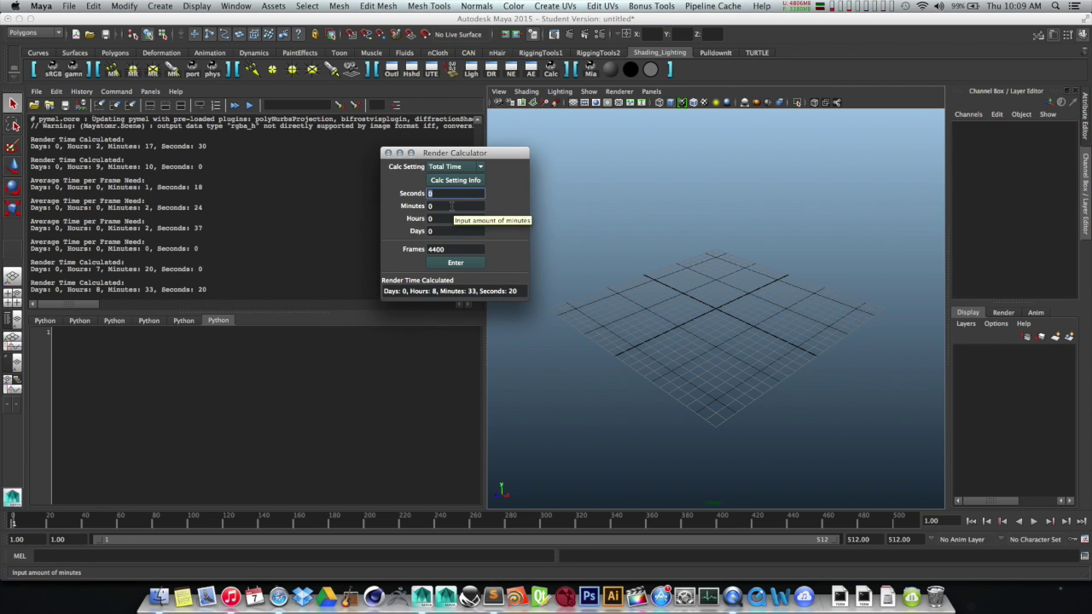
text(58)
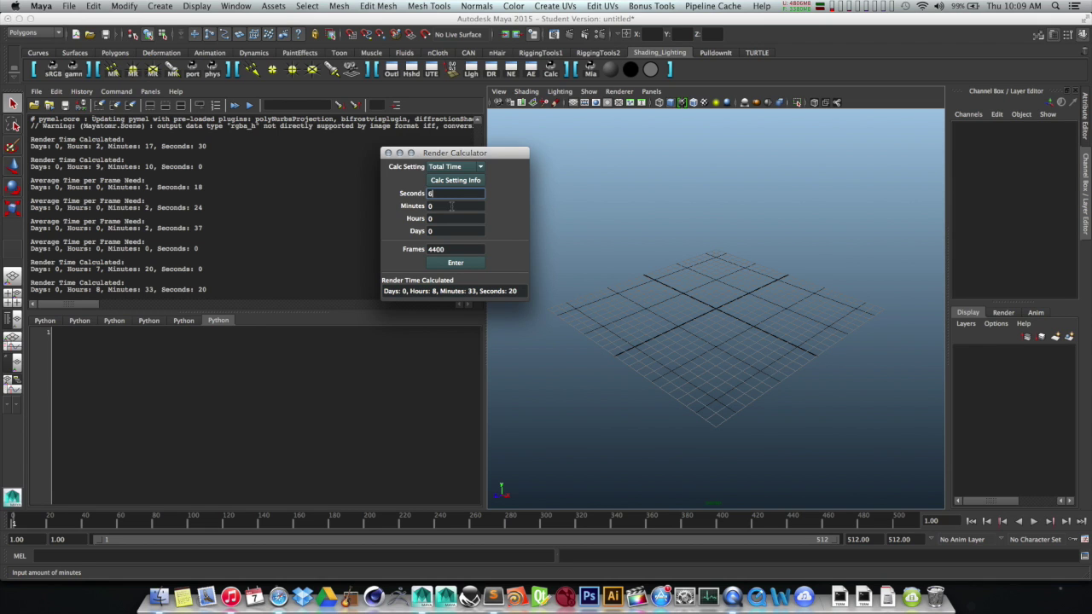
key(Tab)
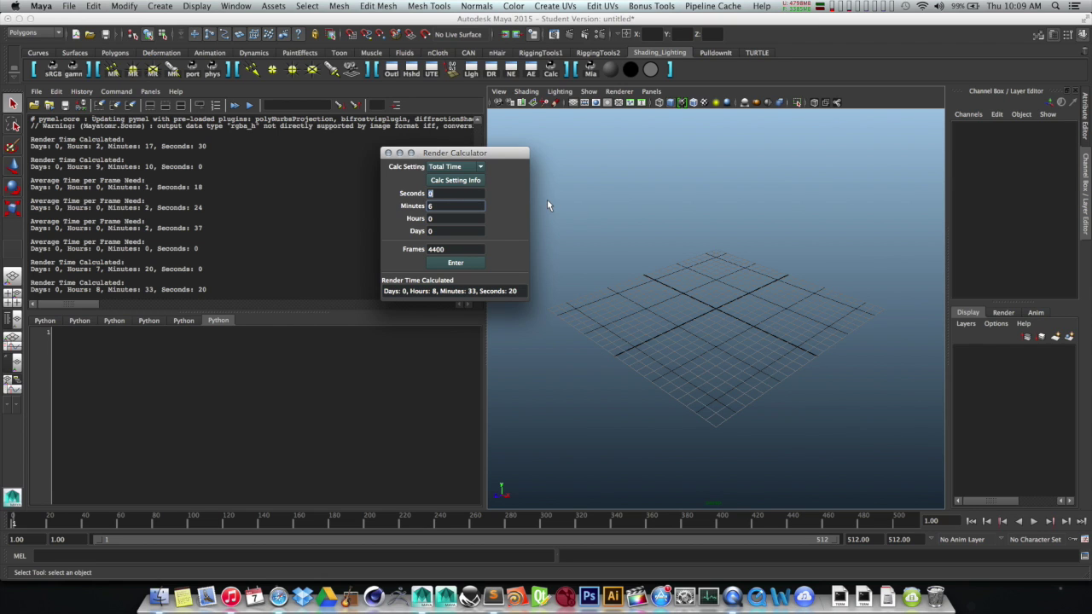
- Try entering test numbers in the Hours and Days fields and reset both to 0
click(453, 218)
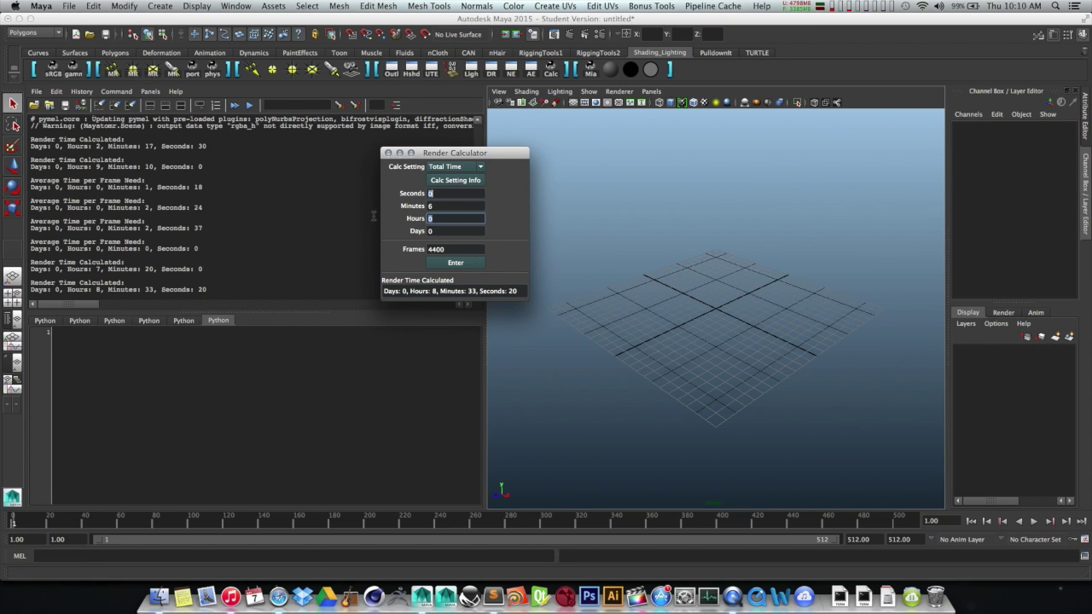
text(23)
drag(454, 231, 310, 231)
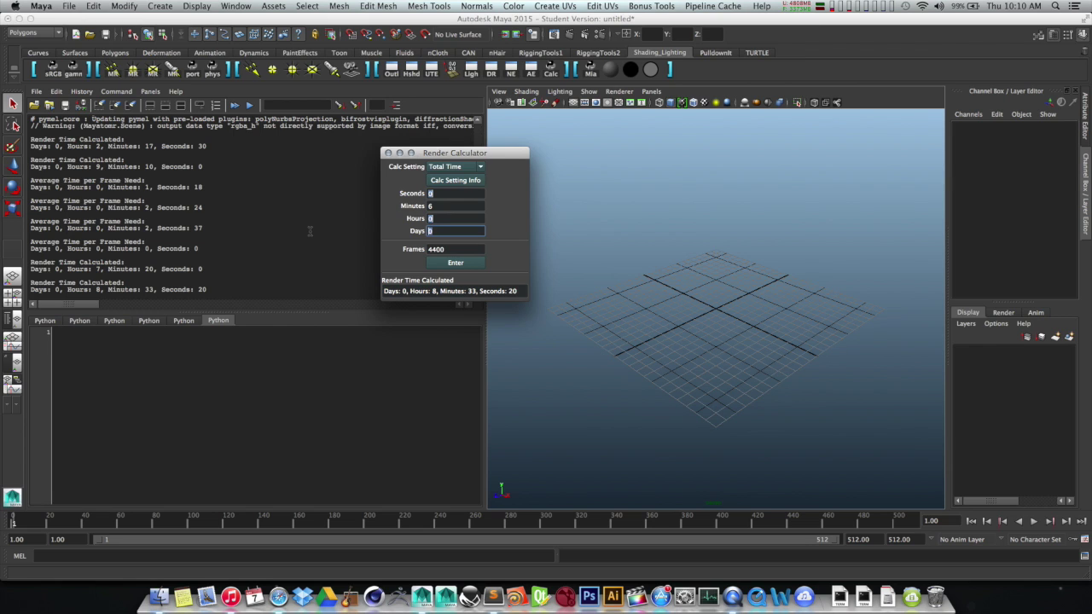
text(1235678789)
- Clear the Minutes field and move the Render Calculator window away from the script editor, over the viewport
click(450, 218)
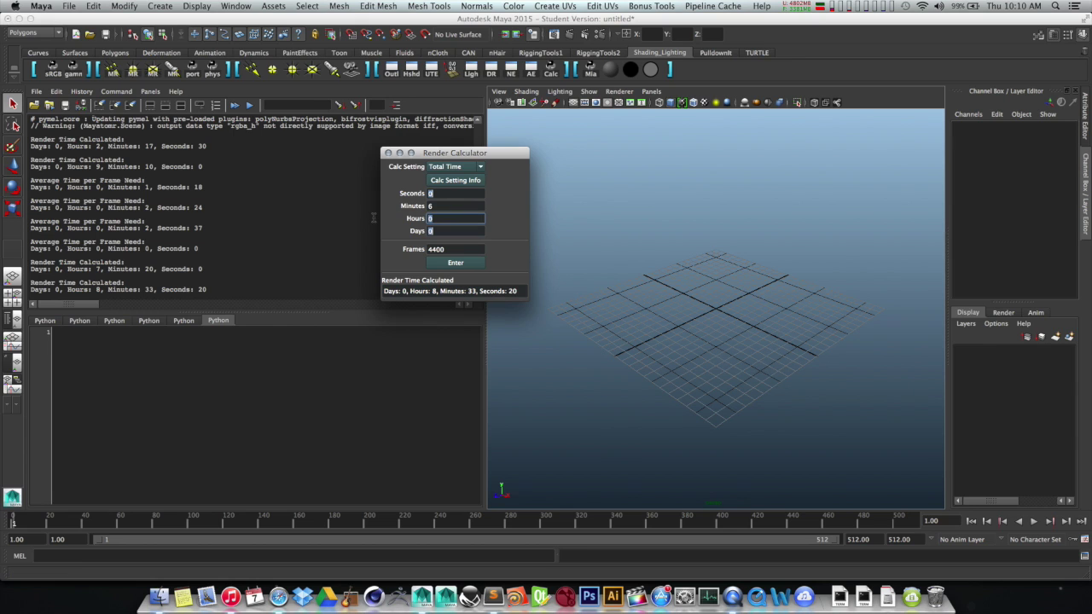
key(shift+Tab)
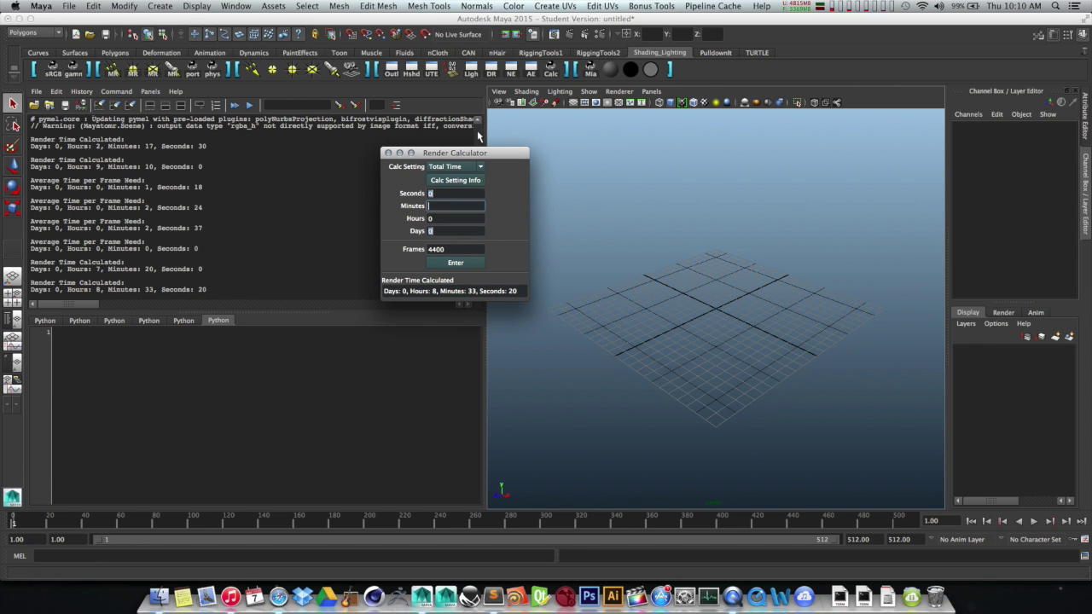
drag(503, 153, 570, 127)
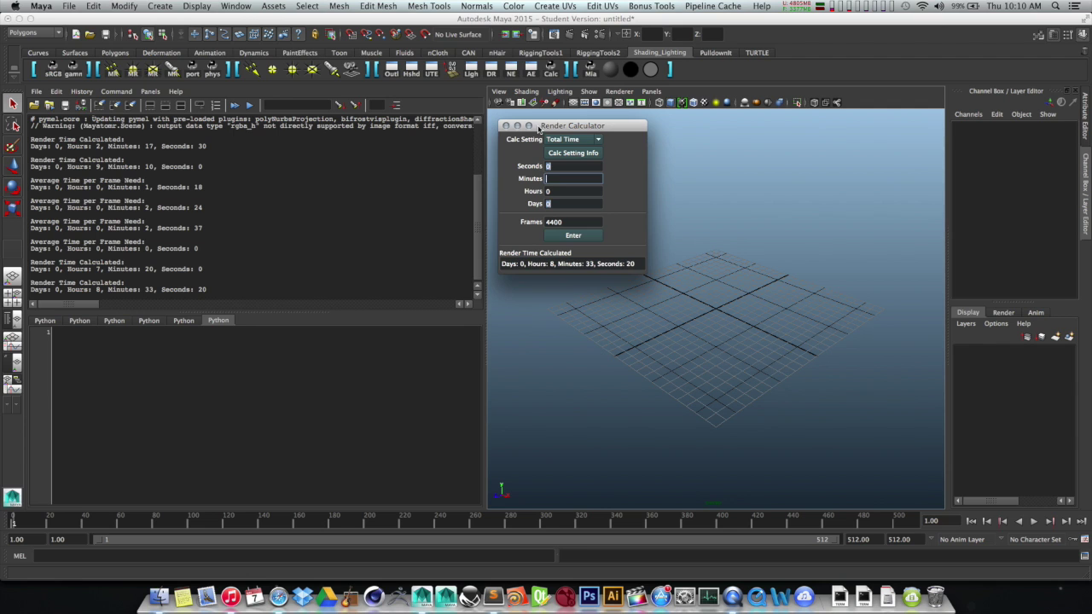
drag(541, 127, 619, 128)
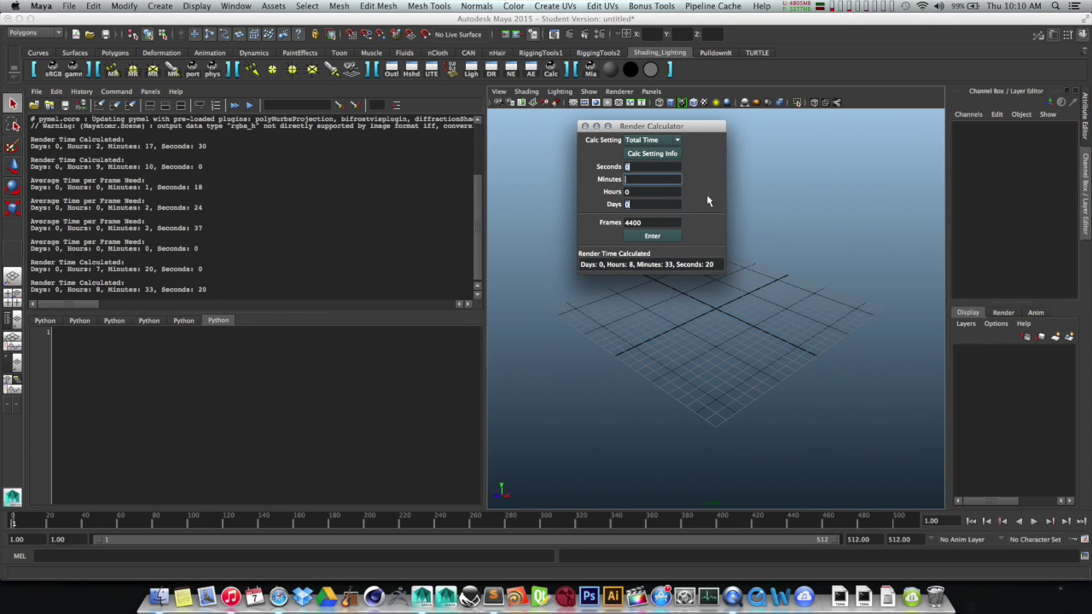